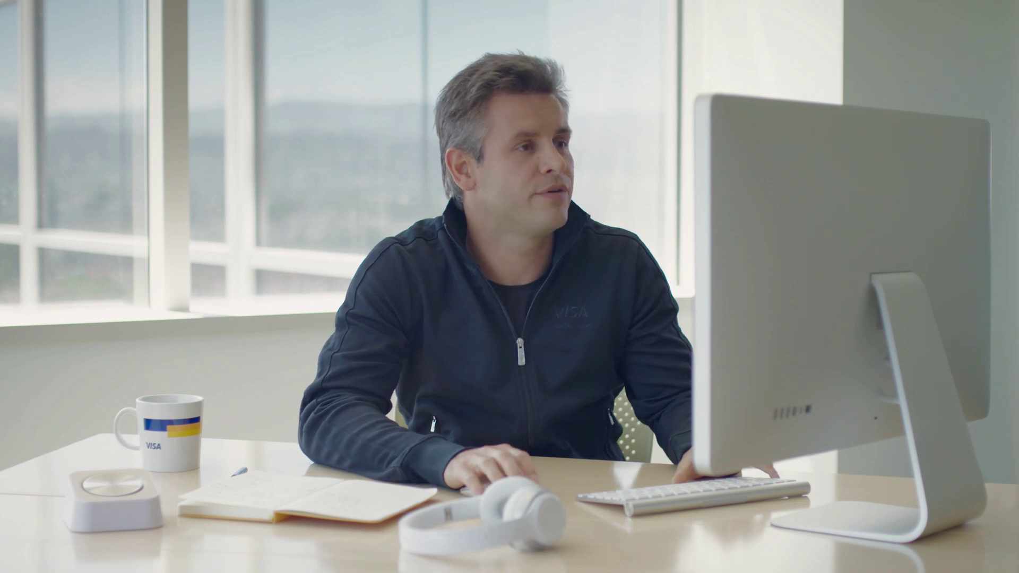
- Open developer.visa.com and go to the Visa Developer Center sign-in page
type("deve")
type("loper.vi")
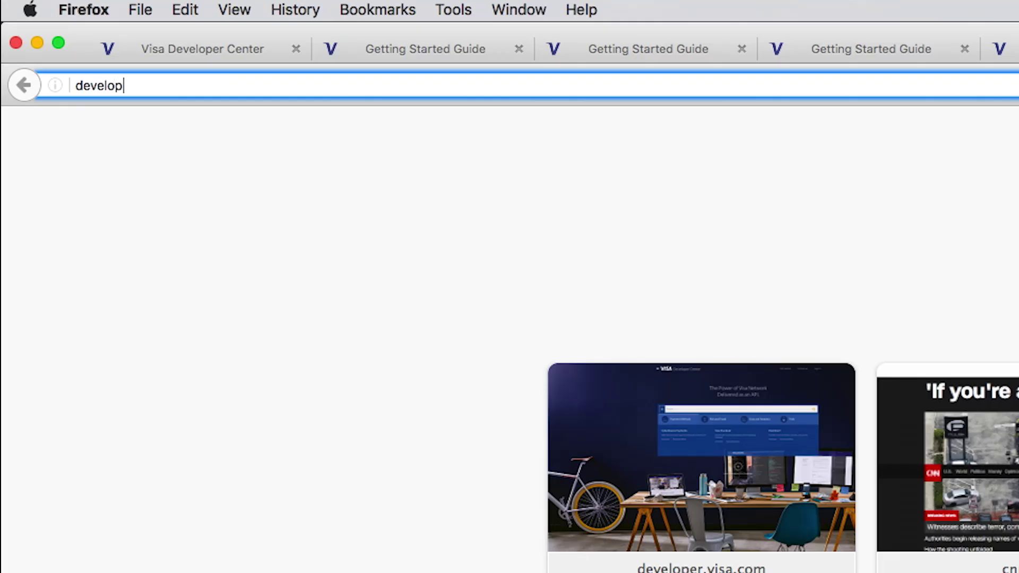
type("sa.com")
key("Return")
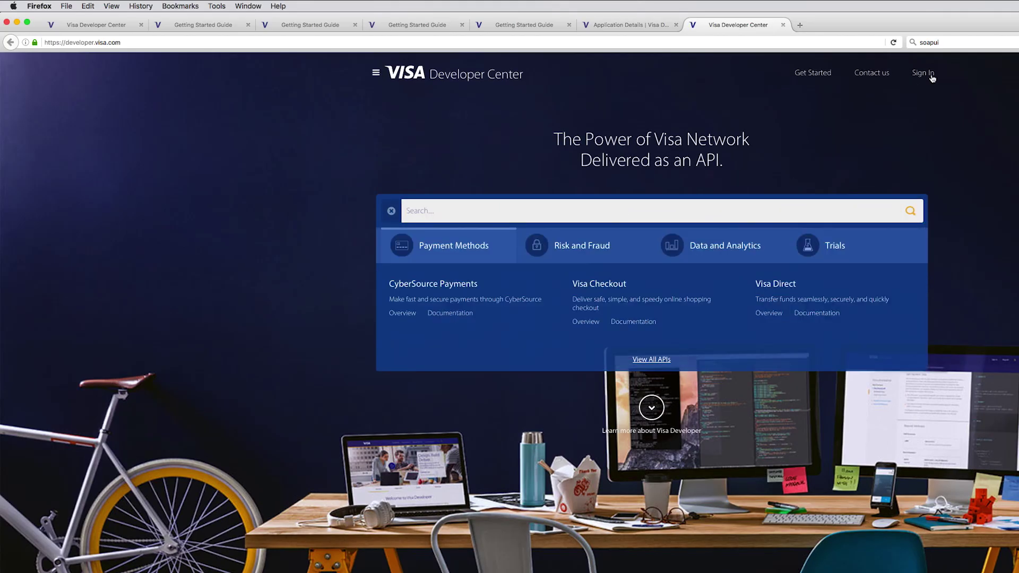
left_click(928, 75)
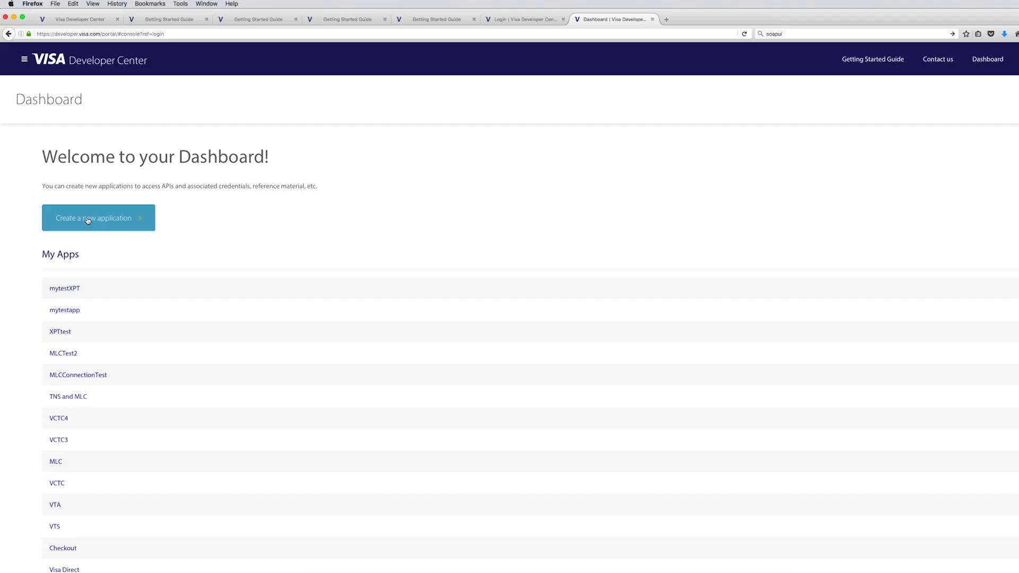
- Start a new application from the dashboard and include the Mobile Location Confirmation API under Risk and Fraud
left_click(88, 220)
scroll(400, 196, "down", 10)
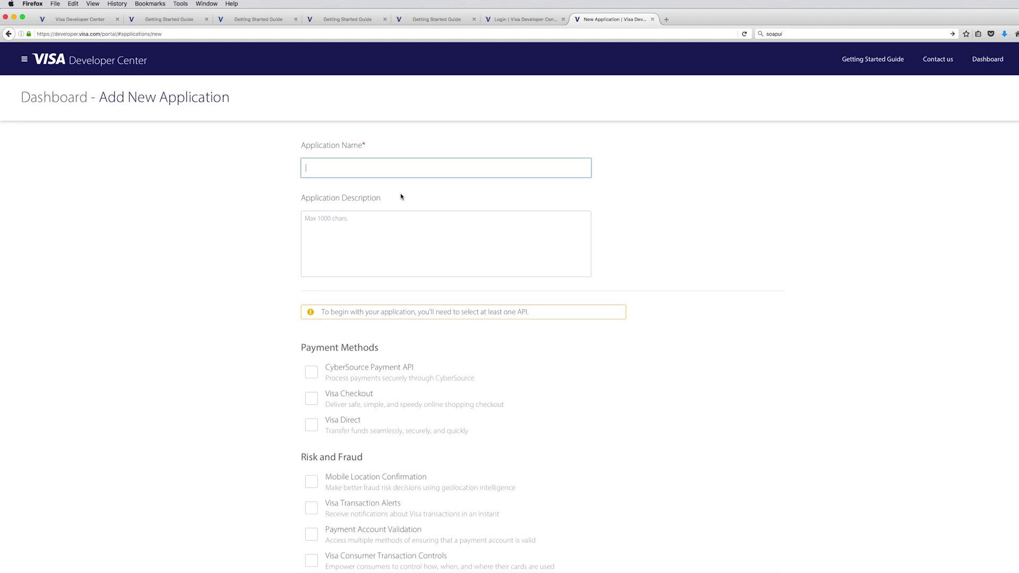
scroll(393, 197, "up", 5)
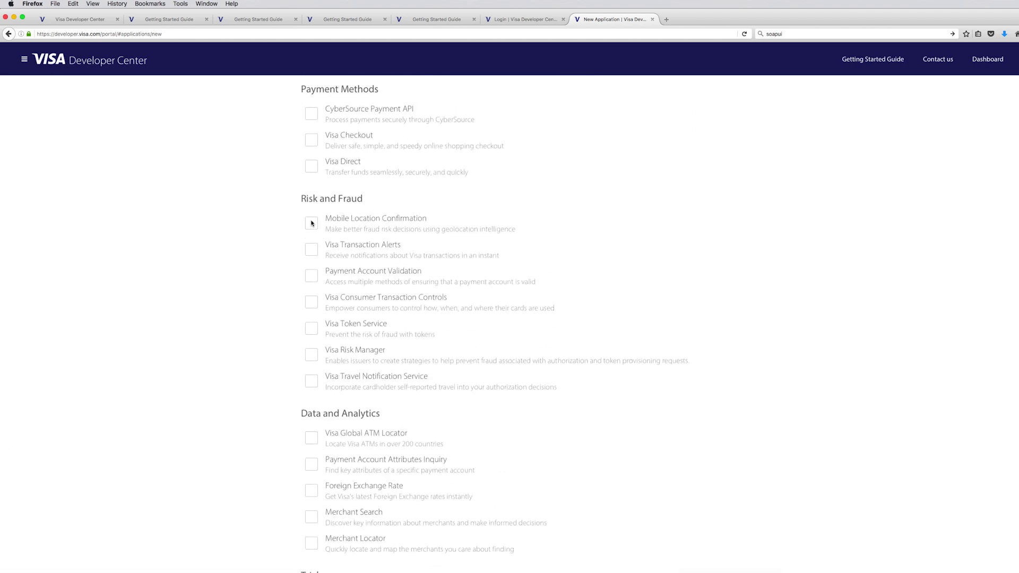
left_click(312, 223)
scroll(361, 223, "down", 1)
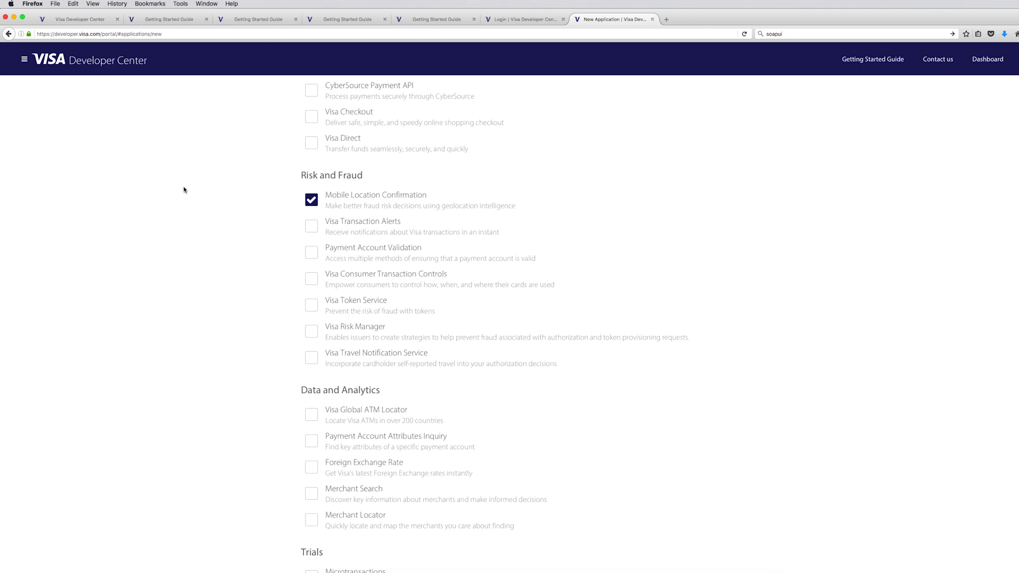
- Review the certificate signing request options and name the application mytestapp2
scroll(184, 189, "down", 5)
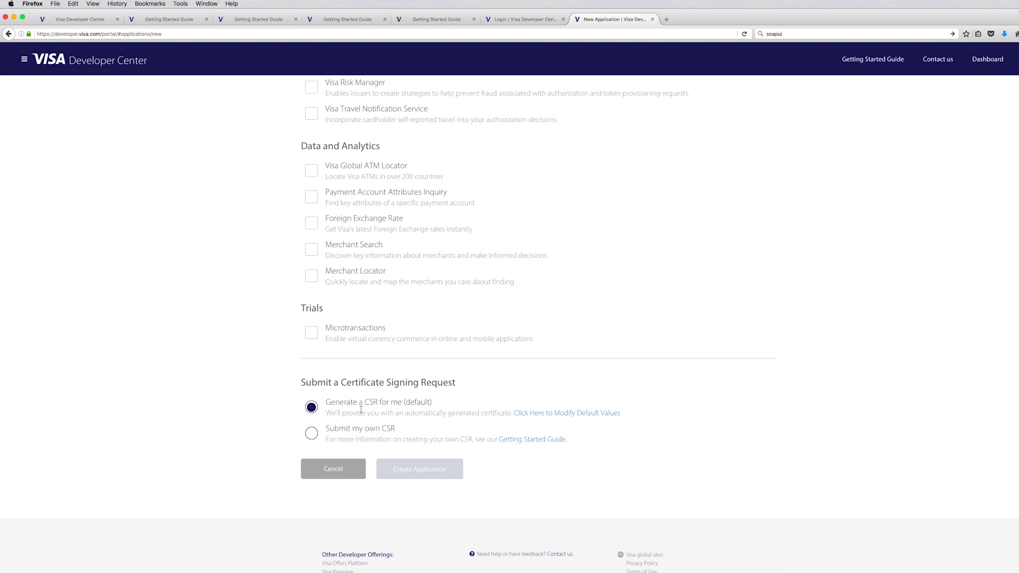
scroll(361, 409, "up", 10)
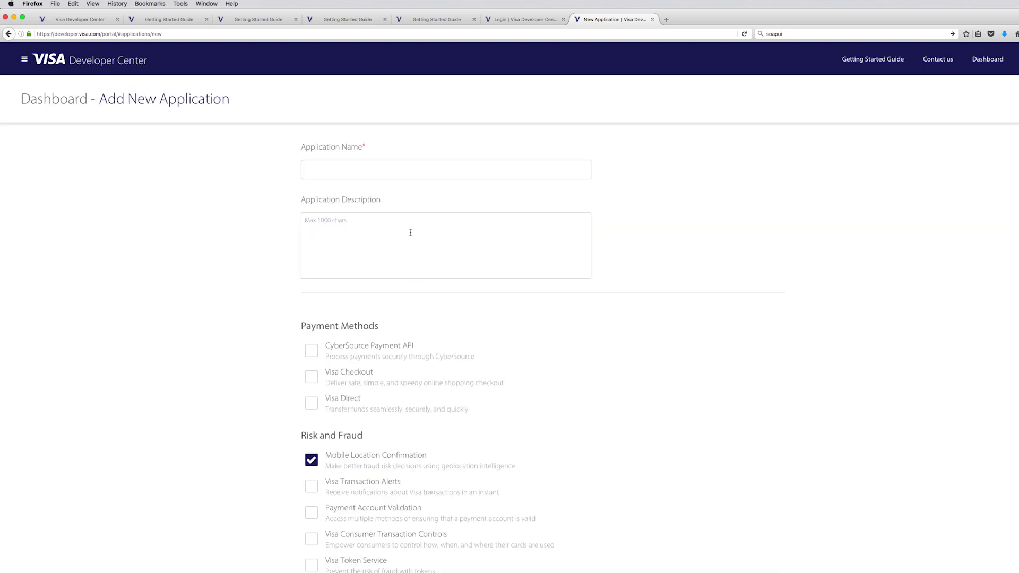
left_click(373, 168)
type("my")
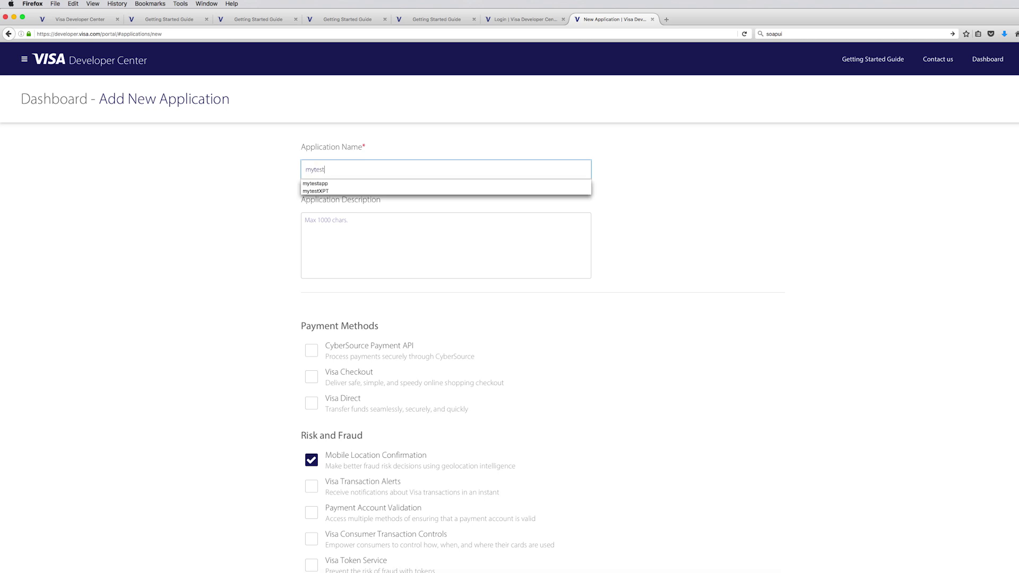
type("testapp2")
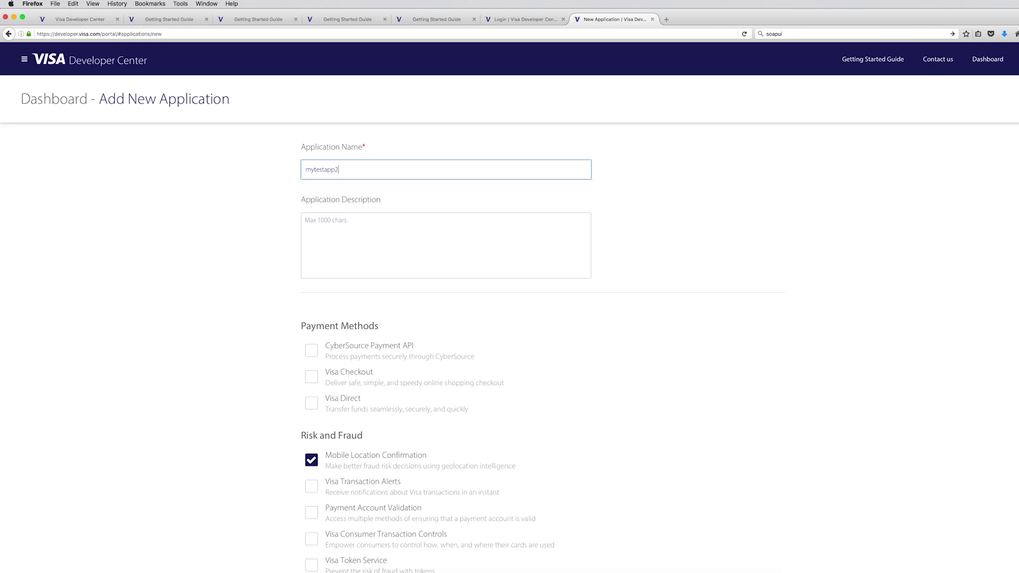
- Create the application with the default generated CSR, save the private key file key_mytestapp2.pem, and acknowledge the information notice
scroll(667, 230, "down", 10)
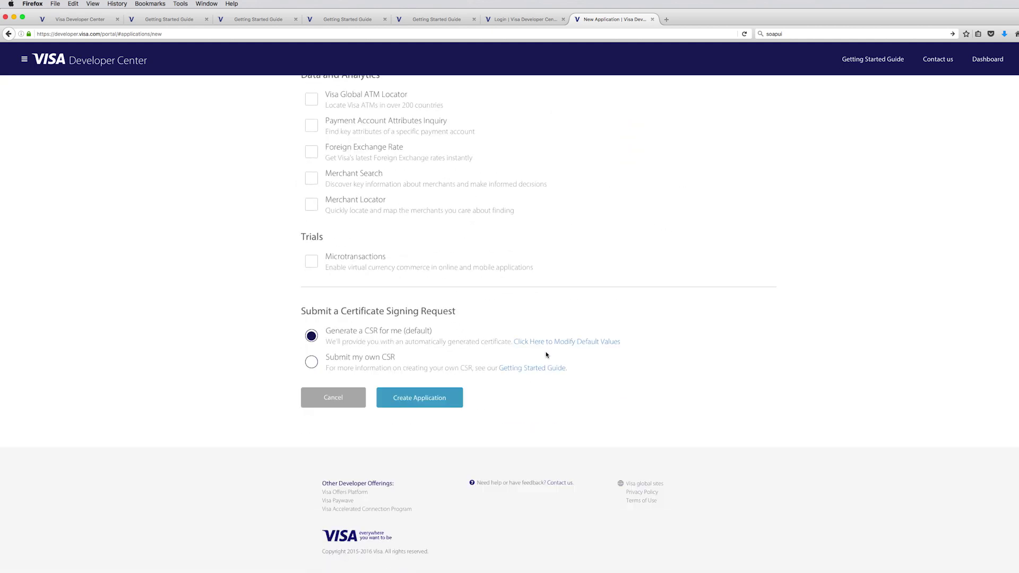
left_click(420, 399)
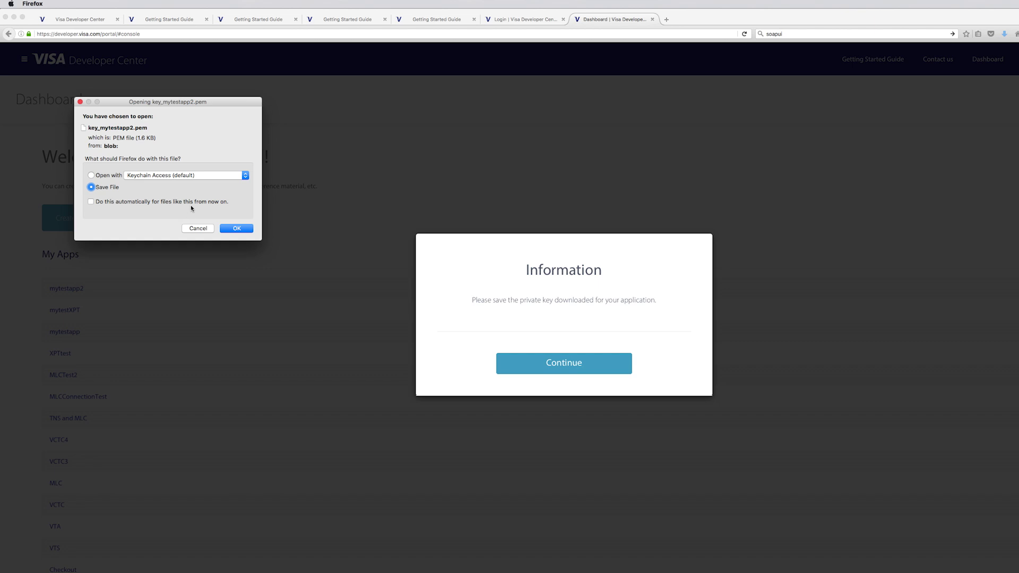
left_click(239, 231)
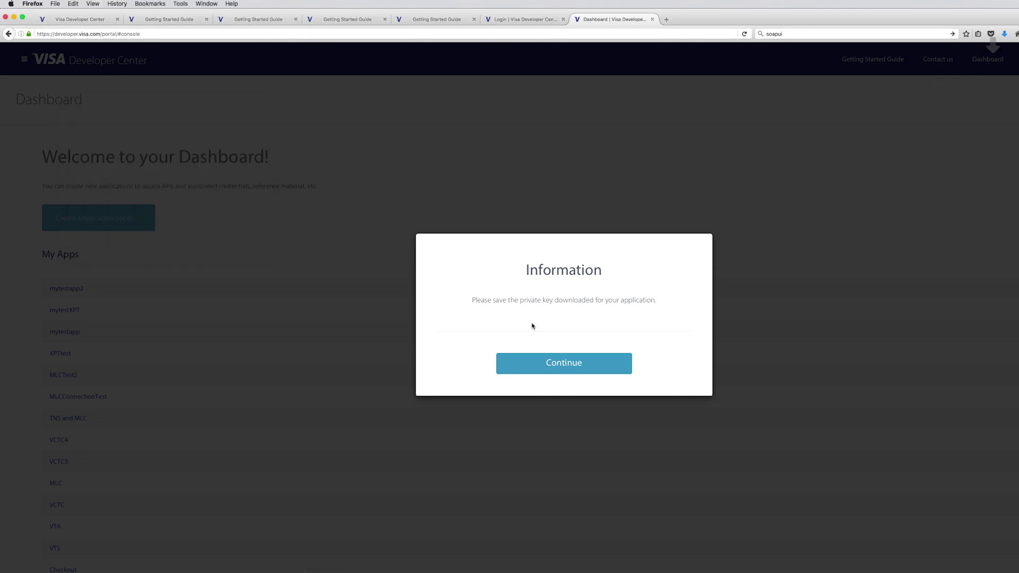
left_click(572, 361)
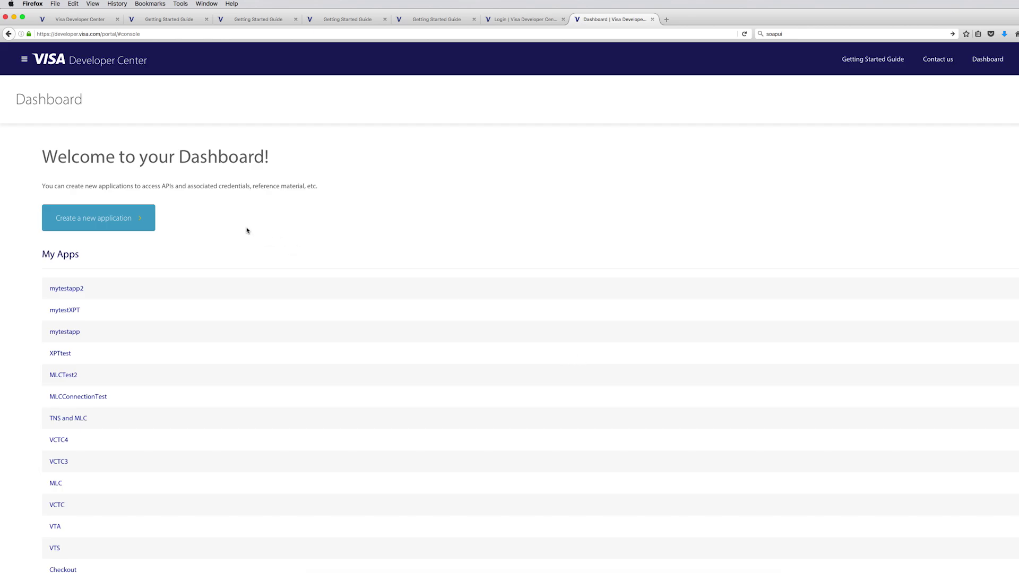
- Open the mytestapp2 application details and examine its certificate entry and password field under Keys / APIs
left_click(76, 289)
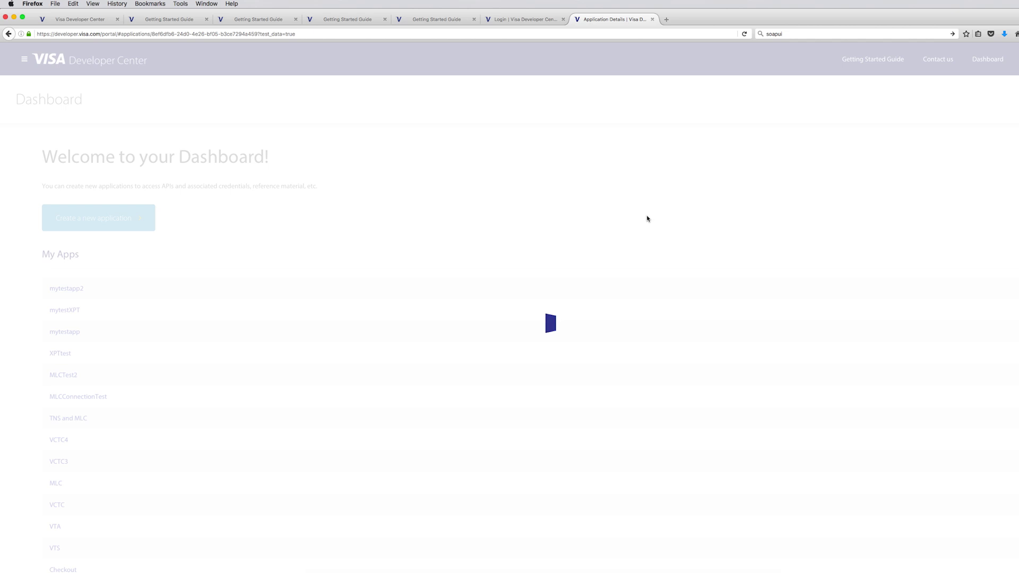
scroll(572, 226, "down", 1)
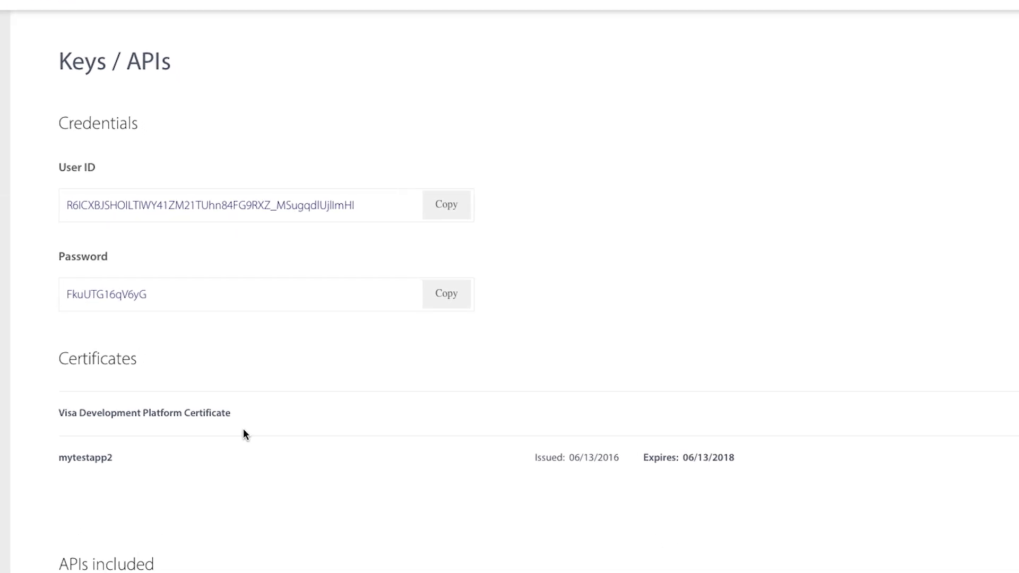
left_click_drag(41, 476, 134, 481)
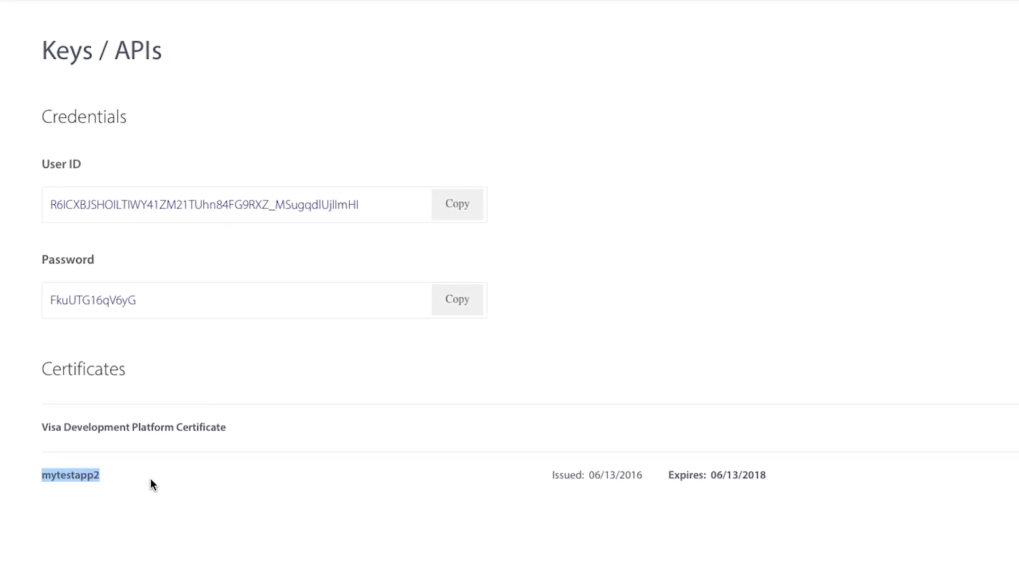
double_click(114, 299)
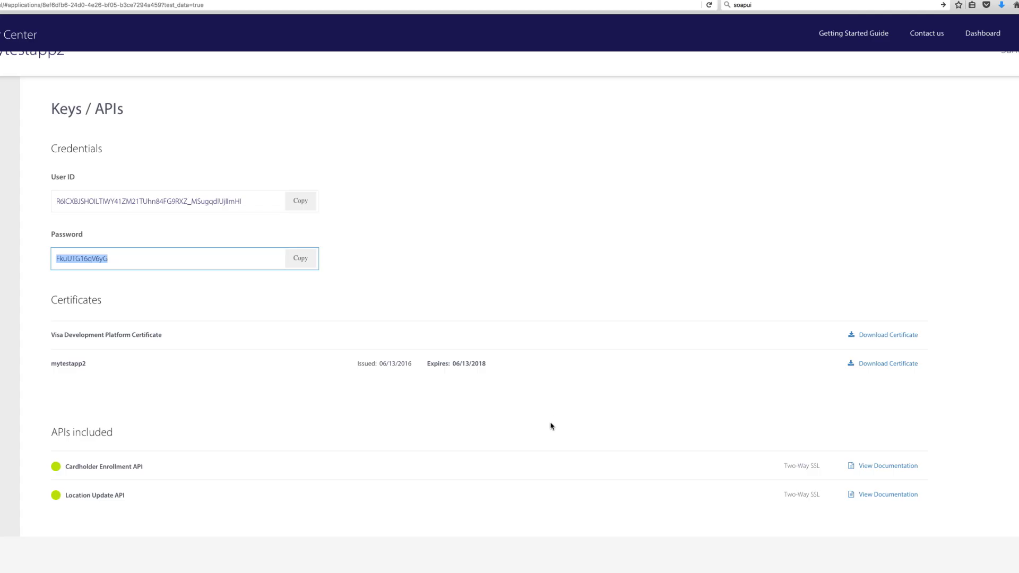
- Switch to Terminal, run openssl to check that it is installed, and exit the OpenSSL prompt
key("super+Tab")
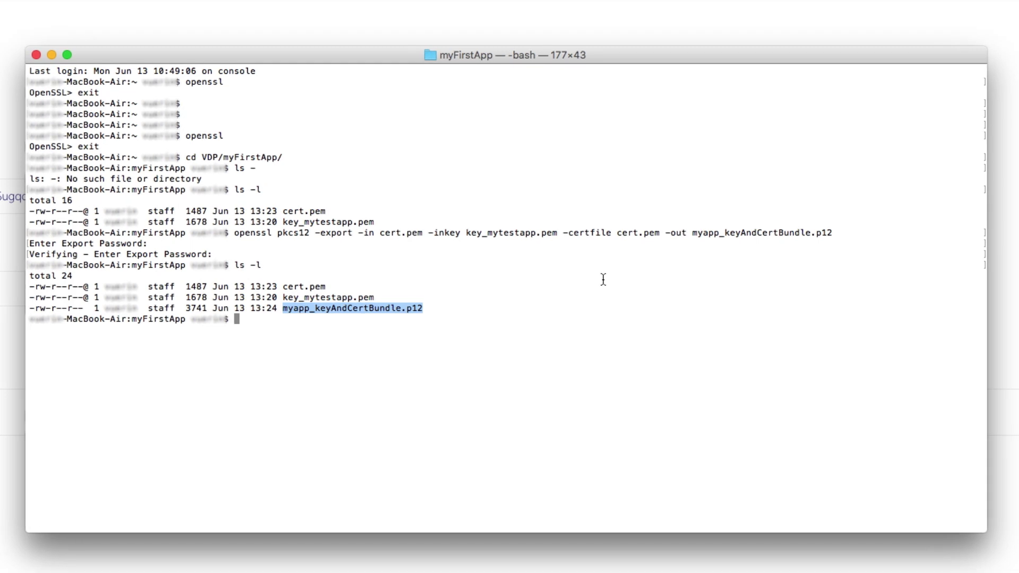
key("Return")
key("Return")
key("Return")
key("Return")
key("Return")
key("Return")
key("Return")
key("Return")
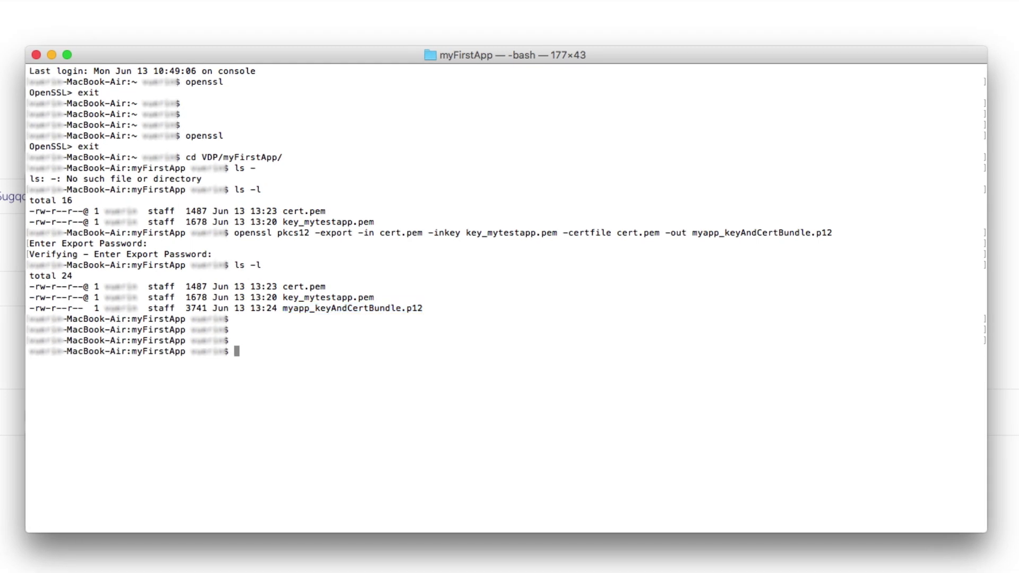
type("ope")
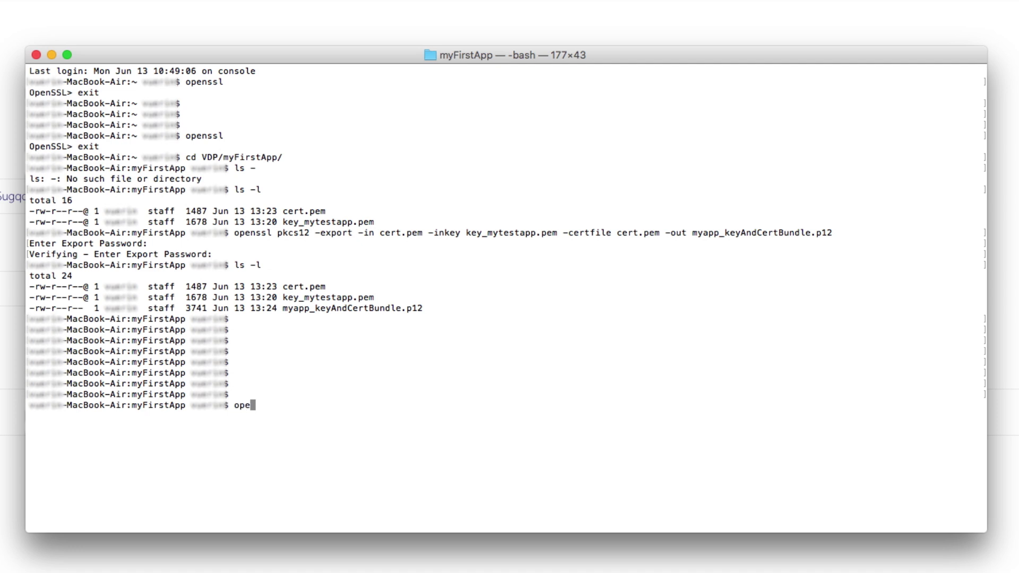
type("nssl")
key("Return")
type("exit")
key("Return")
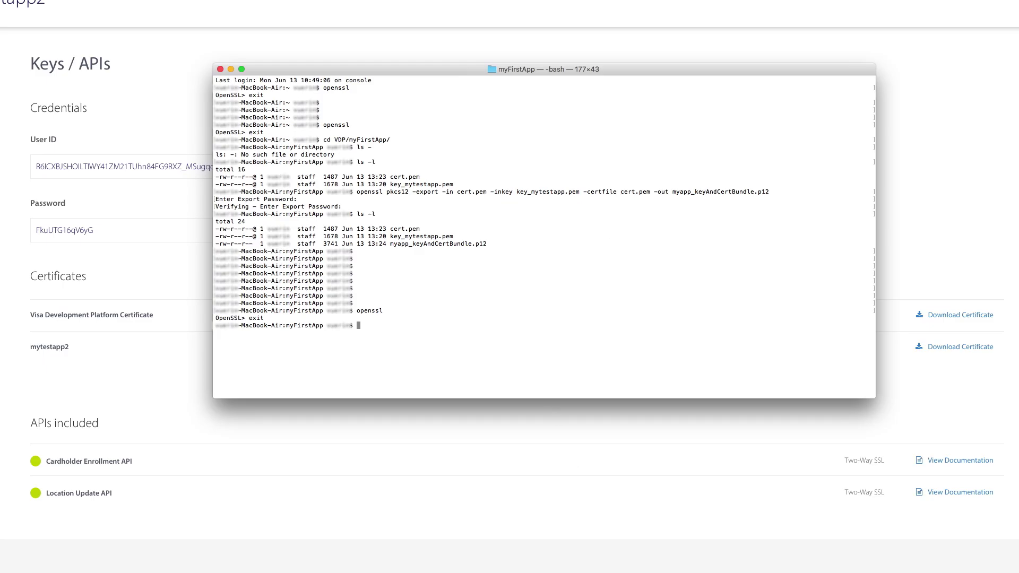
- Switch to Safari and view the OpenSSL downloads page and the SoapUI latest release downloads page
key("super+Tab")
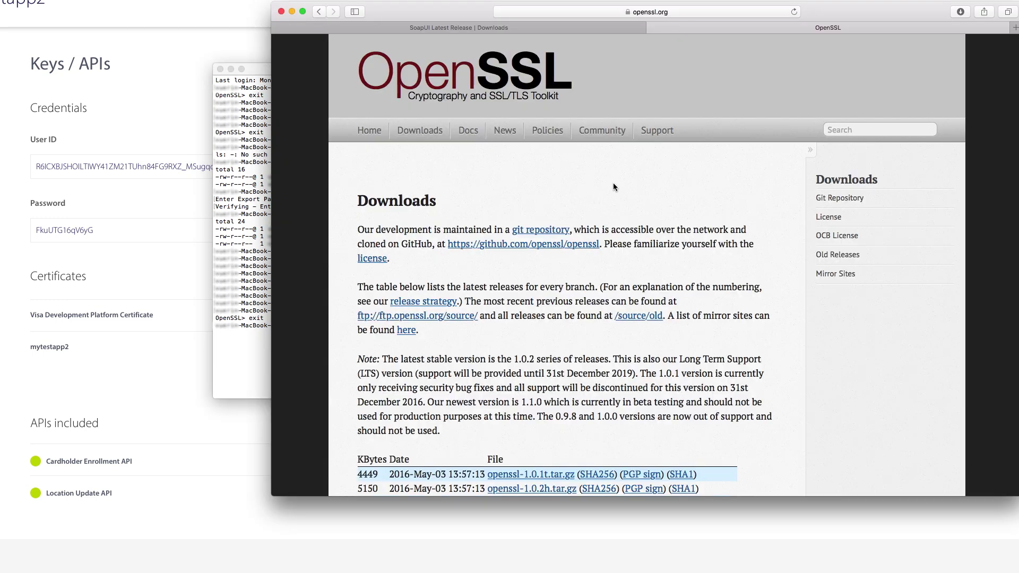
left_click(566, 27)
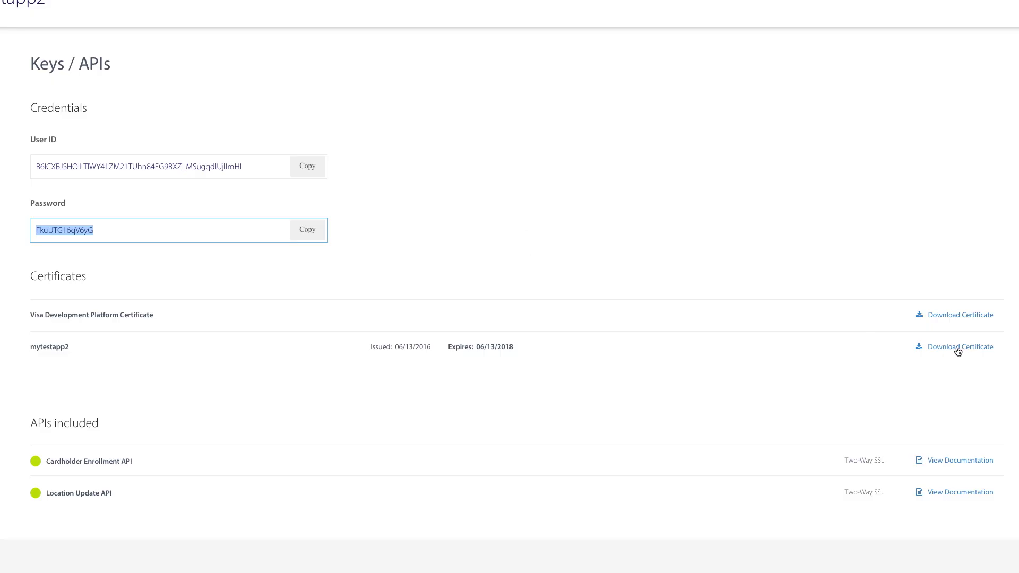
- Download the mytestapp2 application certificate and save it as cert.pem
left_click(958, 352)
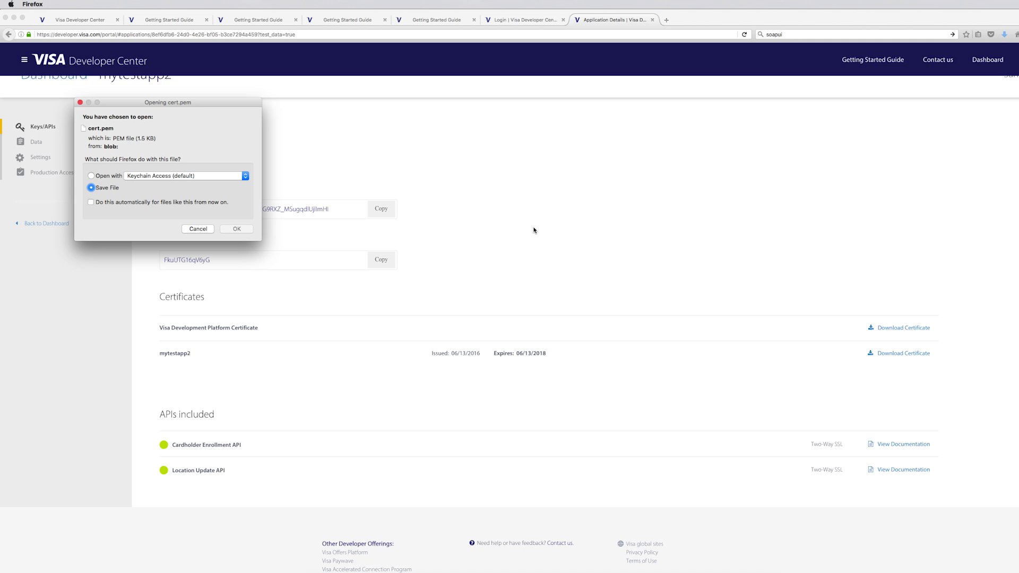
left_click(232, 229)
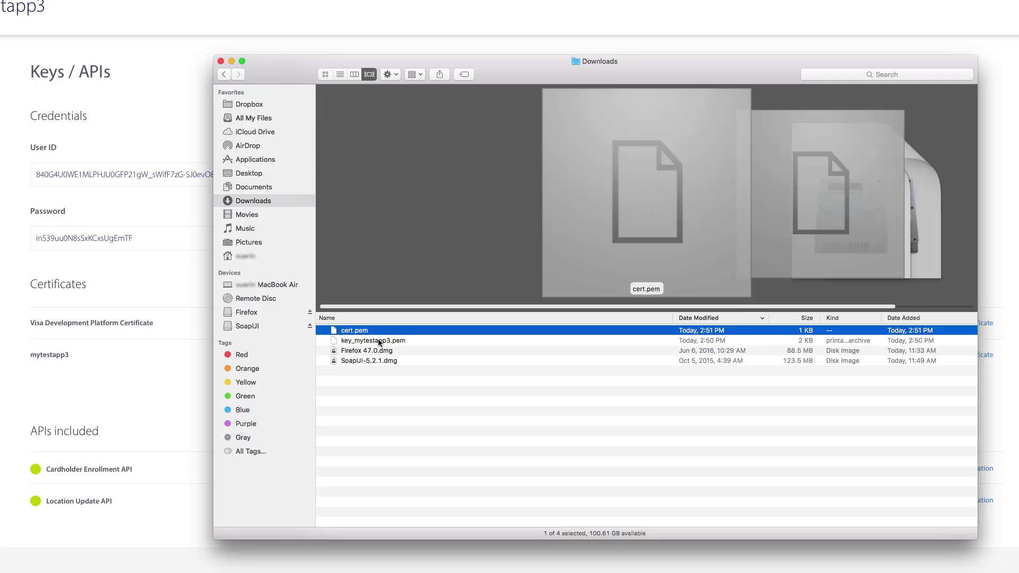
- Select key_mytestapp3.pem and cert.pem in Downloads, and open a subfolder of VDP in the home folder
left_click(370, 341)
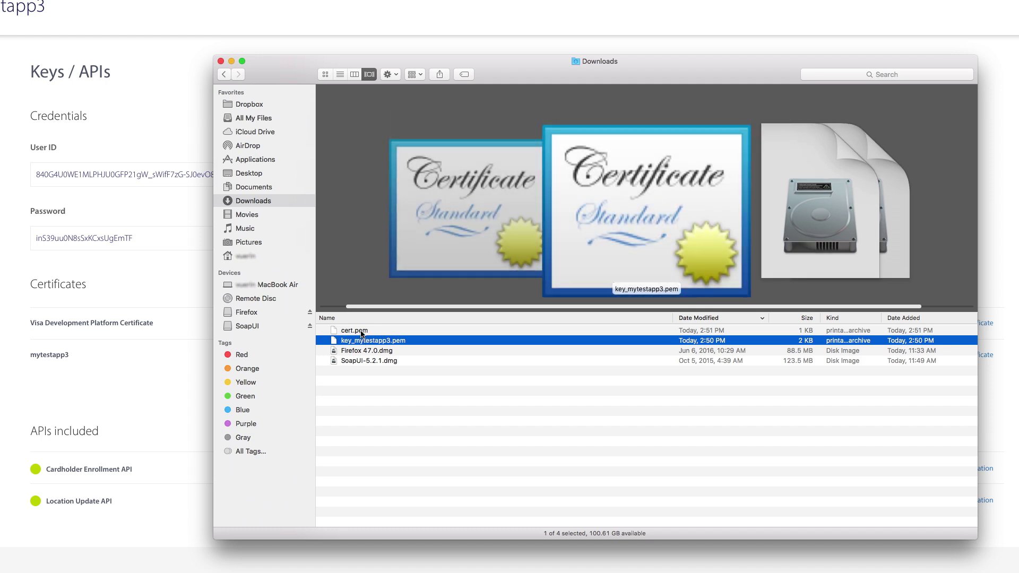
left_click(363, 331, "shift")
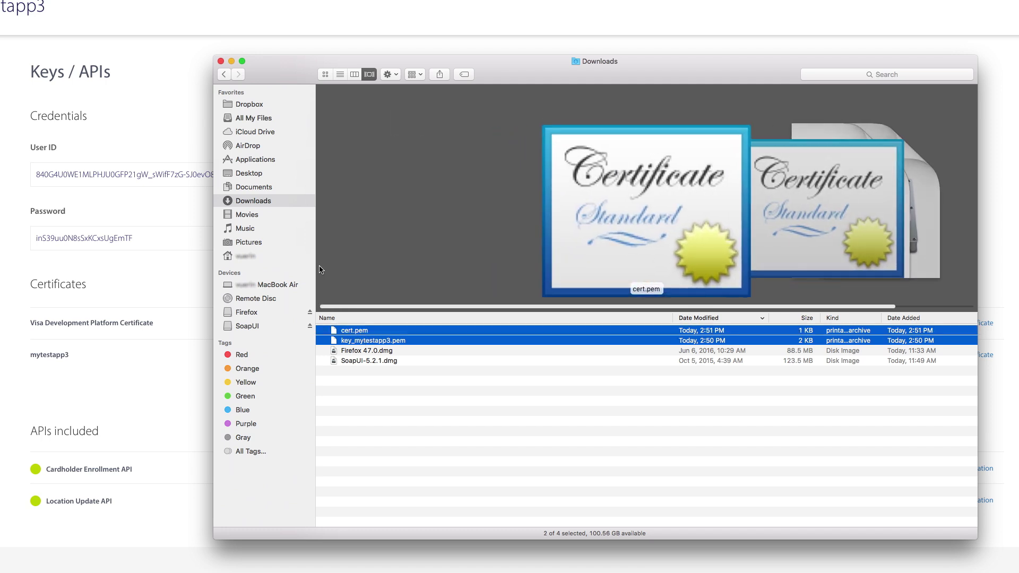
left_click(249, 257)
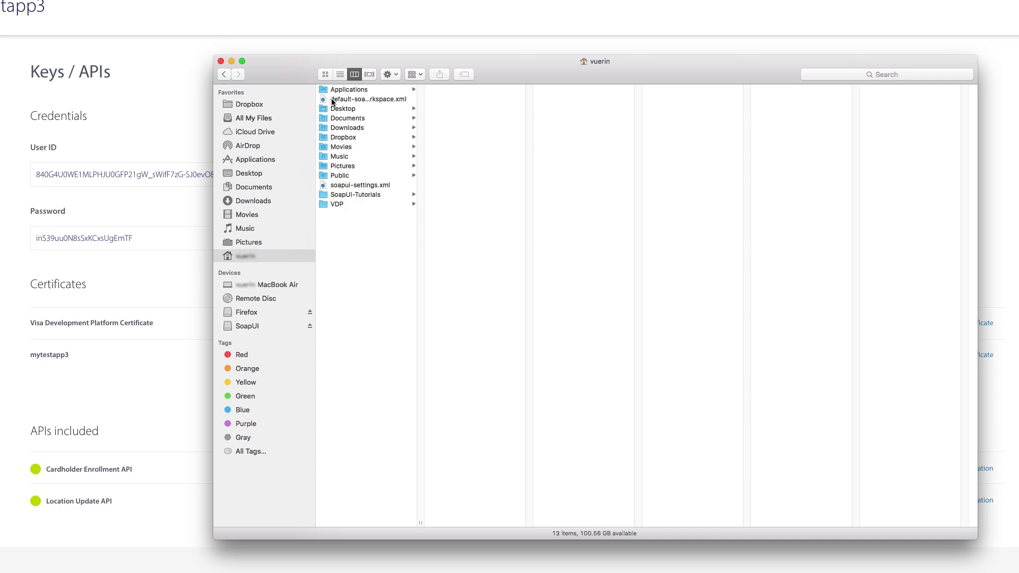
left_click(330, 207)
left_click(466, 91)
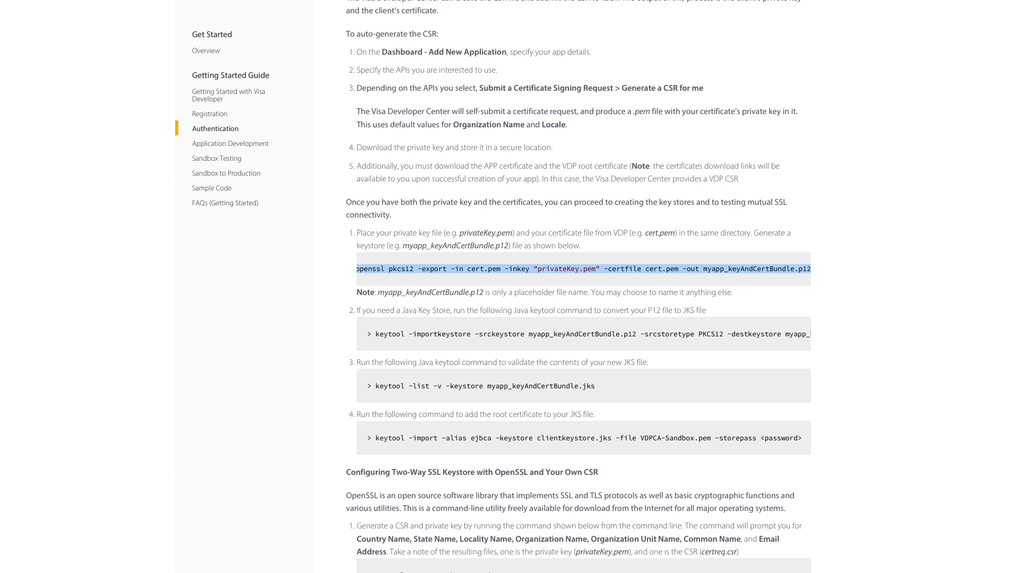
- In Terminal, enter an openssl pkcs12 -export command using cert.pem, key_mytestapp.pem and the output file myapp_keyAndCertBundle.p12
key("super+Tab")
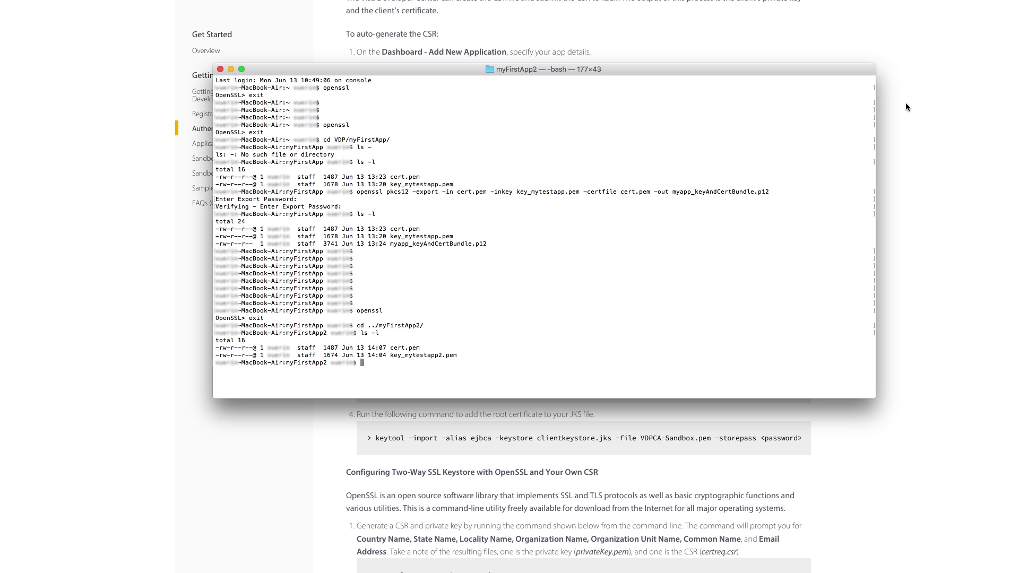
type("openssl")
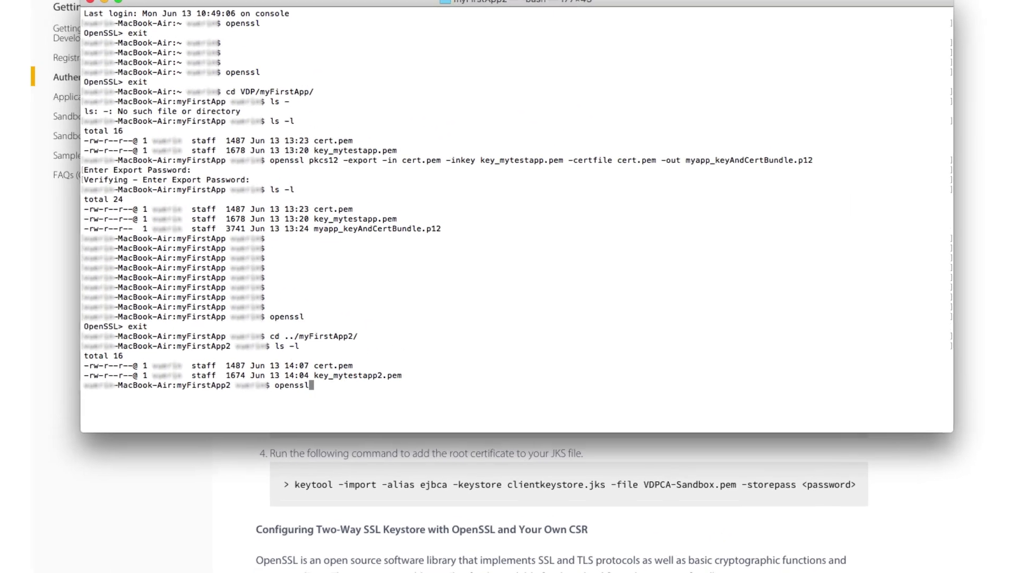
type("pkcs12 -export -in cert.pem -inkey key_mytestapp.pem -certfile cert.pem -out myapp_keyAndCertBundle.p12")
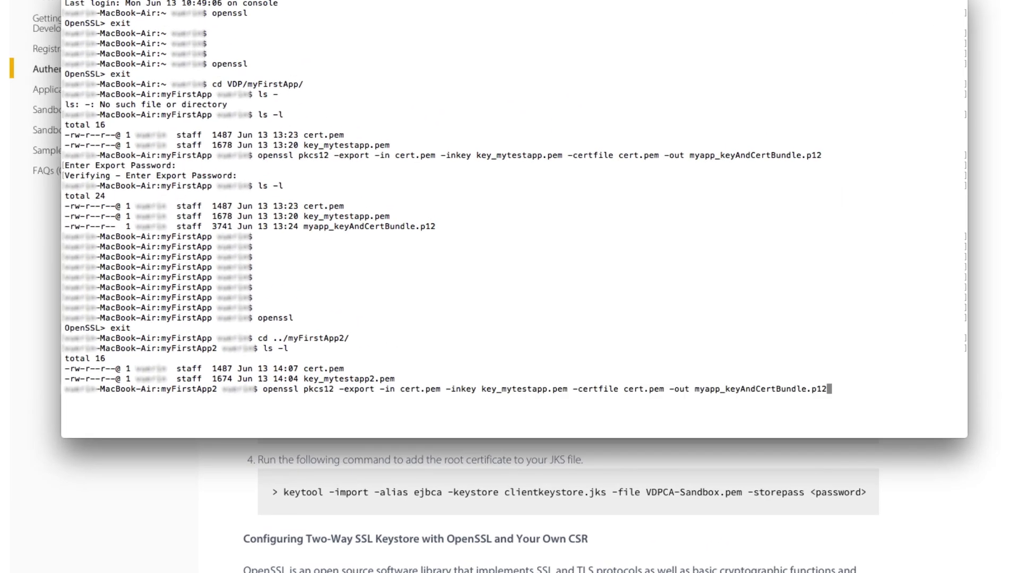
- Change the command's -inkey file to key_mytestapp2.pem and run the keystore export
key("Left")
key("Left")
key("Left")
key("Left")
key("Left")
key("Left")
key("Left")
key("Left")
key("Left")
key("Left")
key("Left")
key("Left")
key("Left")
key("Left")
key("Left")
key("Left")
key("Left")
key("Left")
key("Left")
key("Left")
key("Left")
key("Left")
key("Left")
key("Left")
key("Left")
key("Left")
key("Left")
key("Left")
key("Left")
key("Left")
key("Left")
key("Left")
key("Left")
key("Left")
key("Left")
key("Left")
key("Left")
key("Left")
key("Left")
key("Left")
key("Left")
key("Left")
key("Left")
key("Left")
key("Left")
key("Left")
key("Left")
key("Left")
key("Left")
key("Left")
key("Left")
key("Left")
type("2")
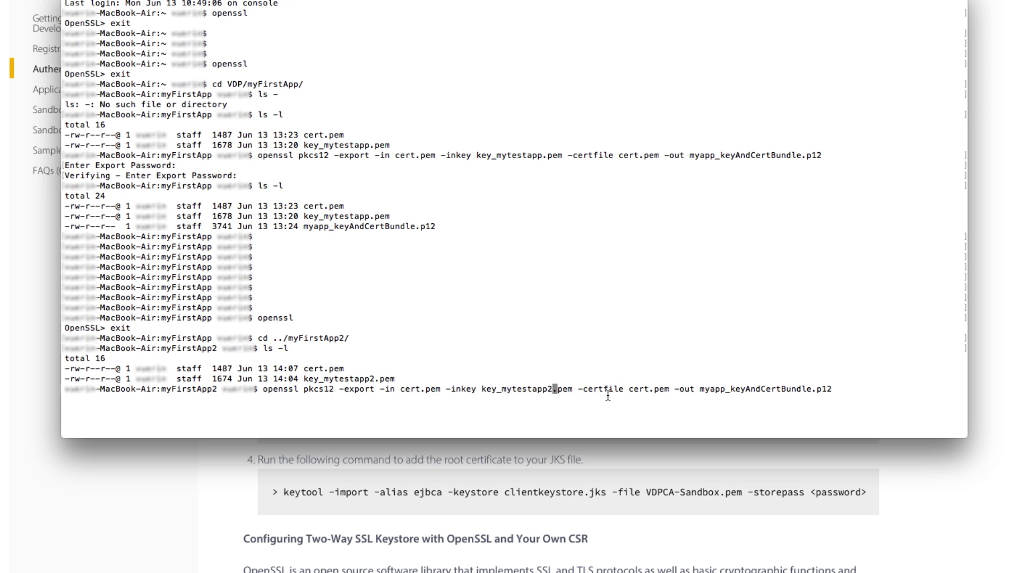
key("Return")
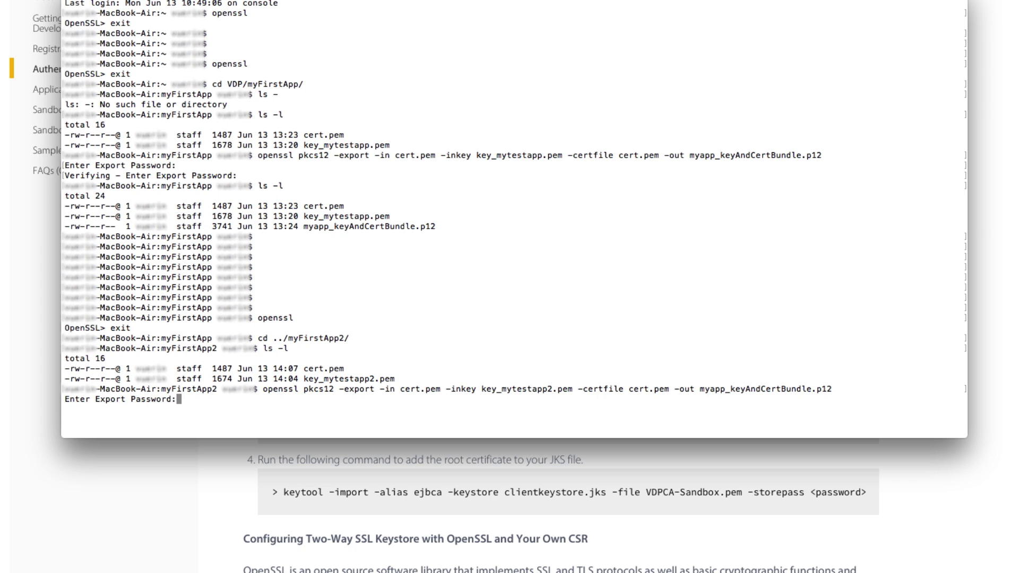
- Enter and verify the export password, rerunning the same openssl pkcs12 export to myapp_keyAndCertBundle.p12 with the password entered twice
key("Return")
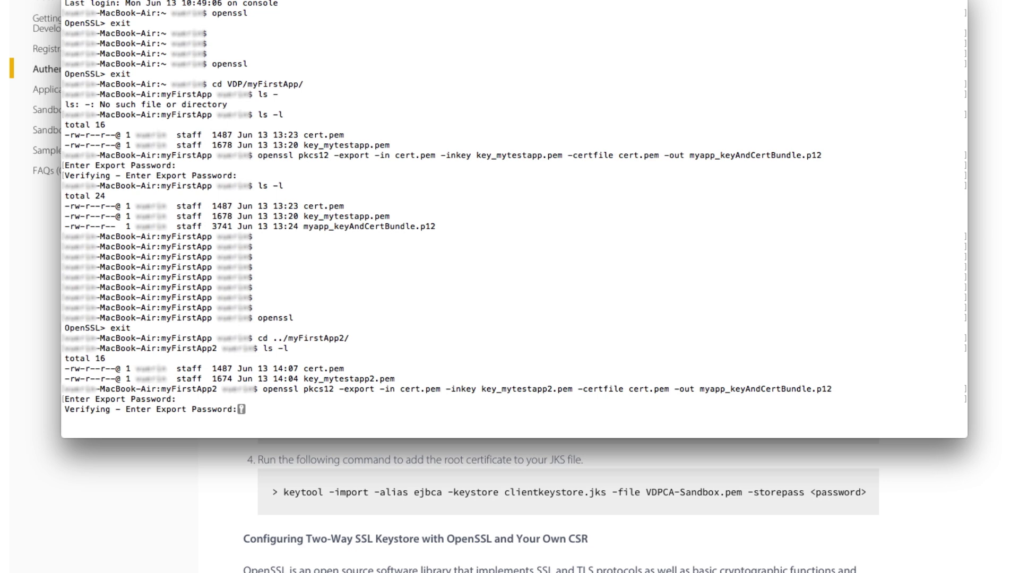
key("Return")
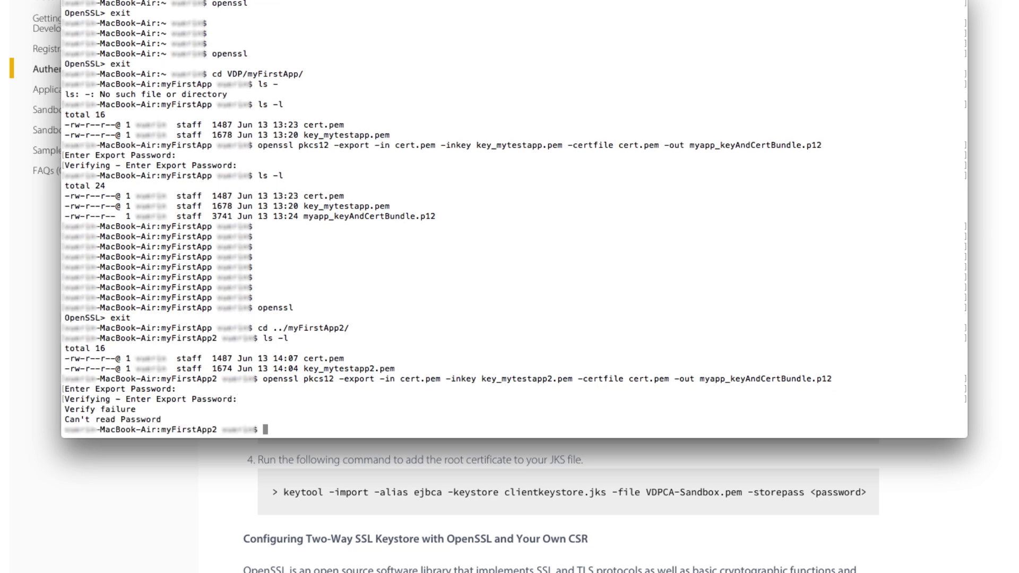
key("Up")
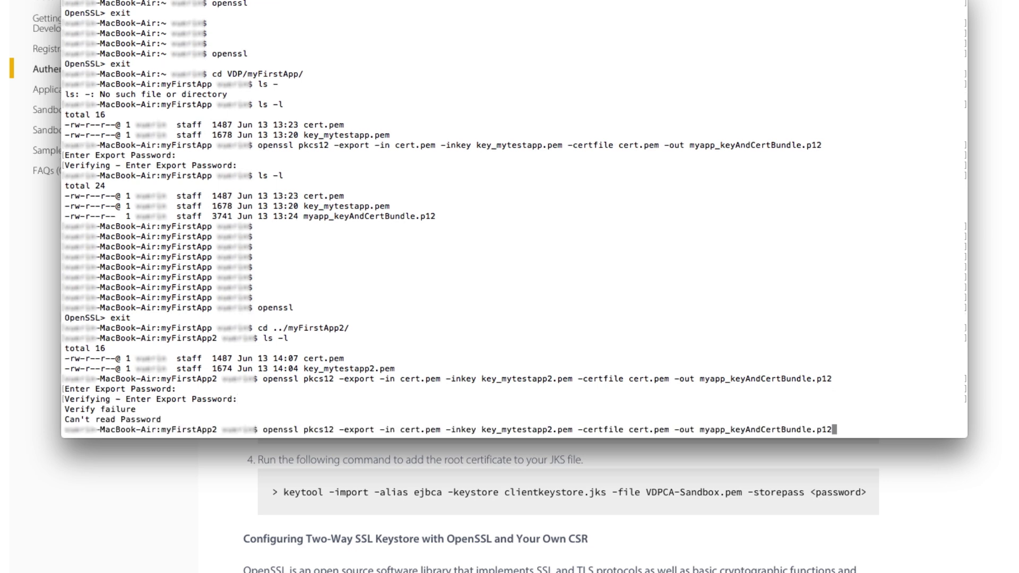
key("Return")
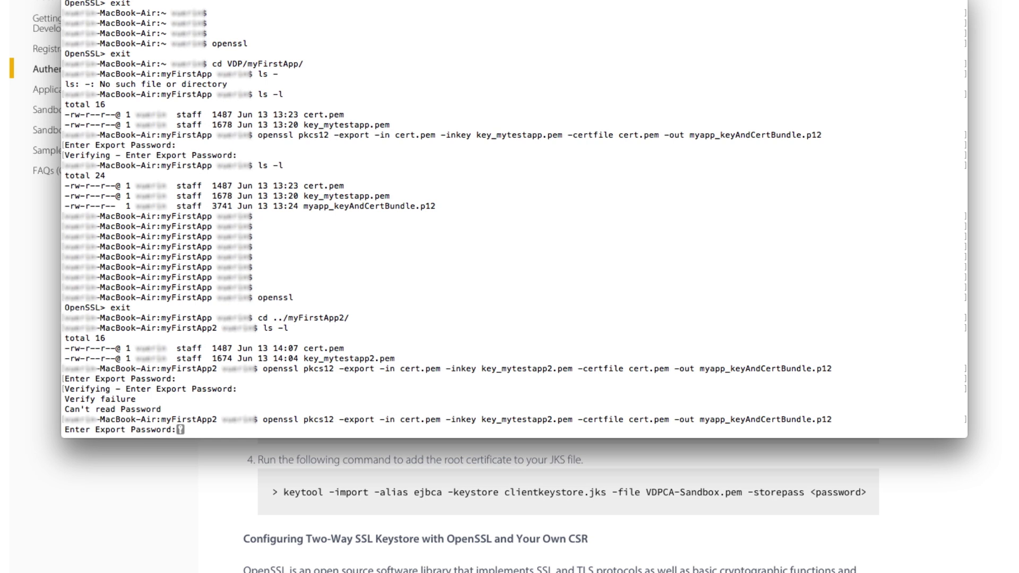
key("Return")
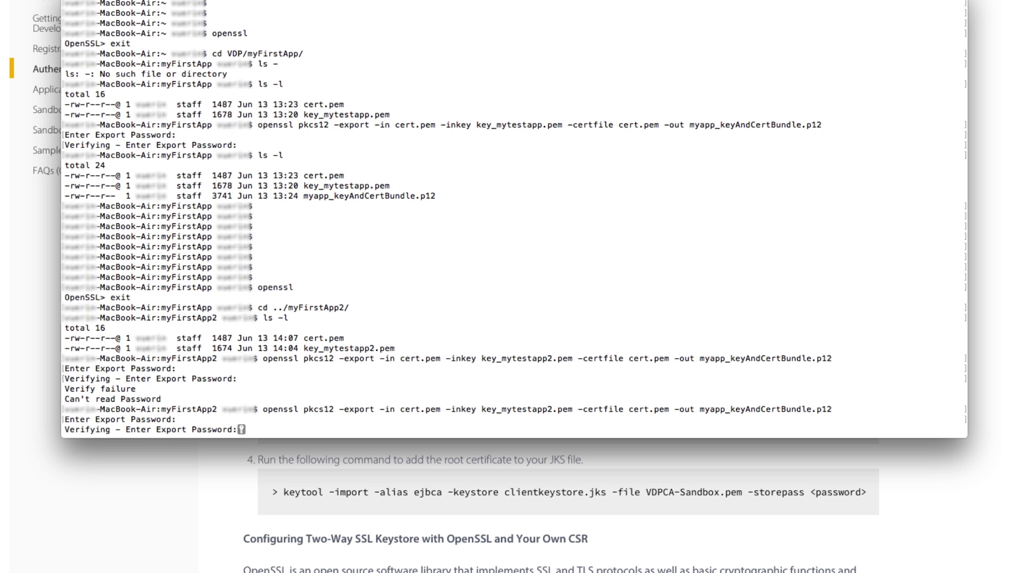
key("Return")
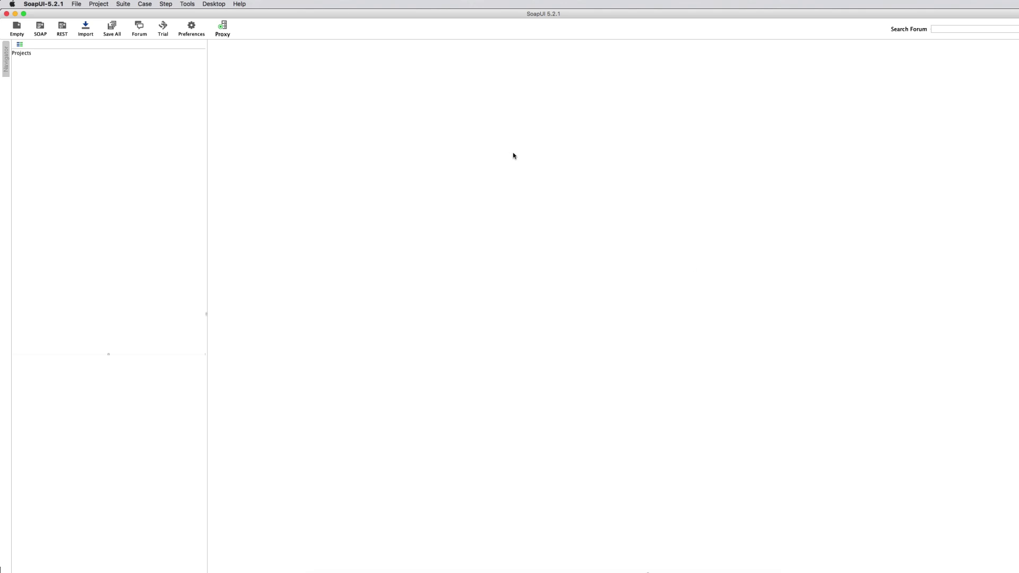
left_click(77, 4)
left_click(101, 30)
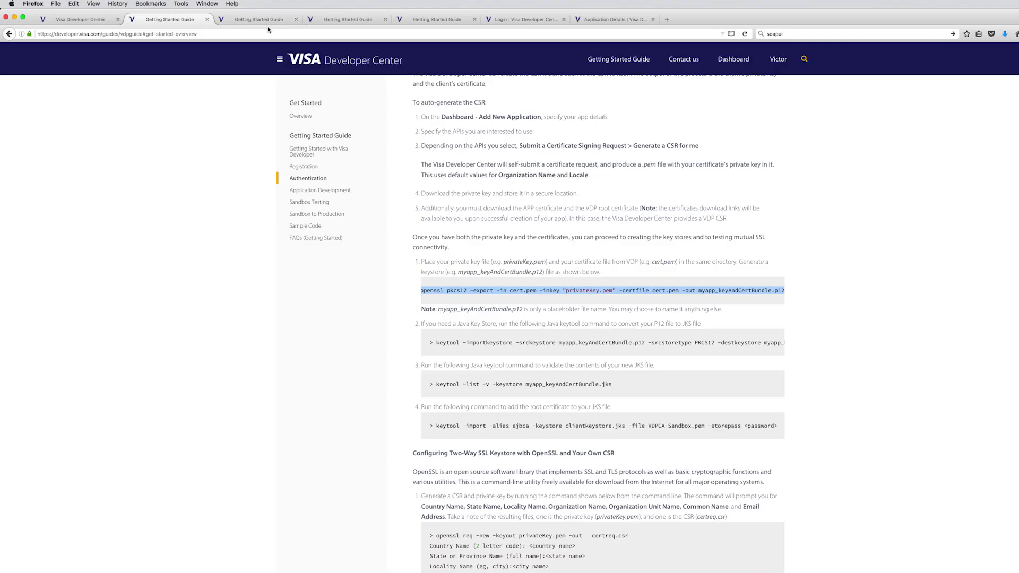
left_click(268, 21)
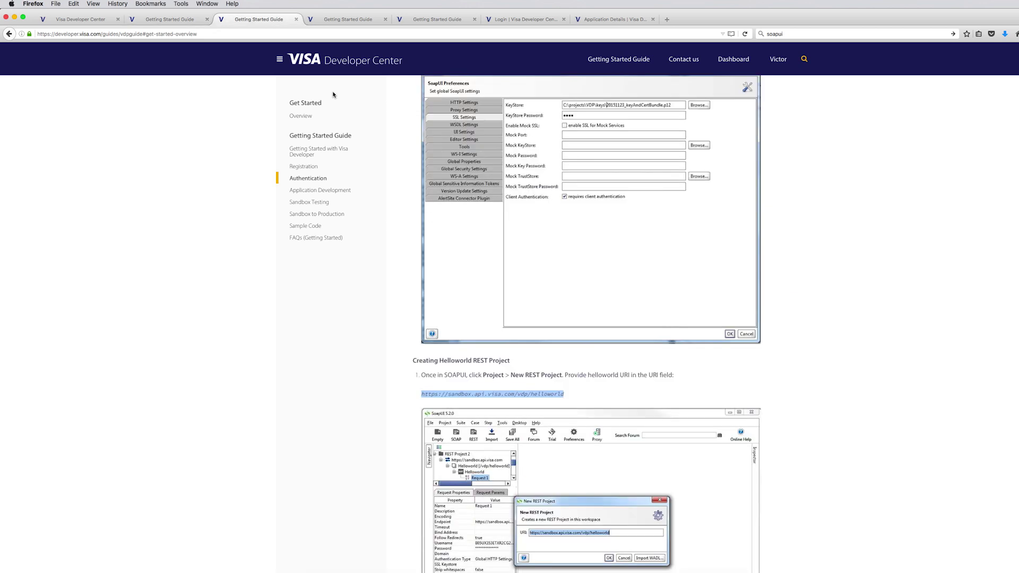
left_click_drag(566, 393, 423, 394)
key("super+c")
key("super+Tab")
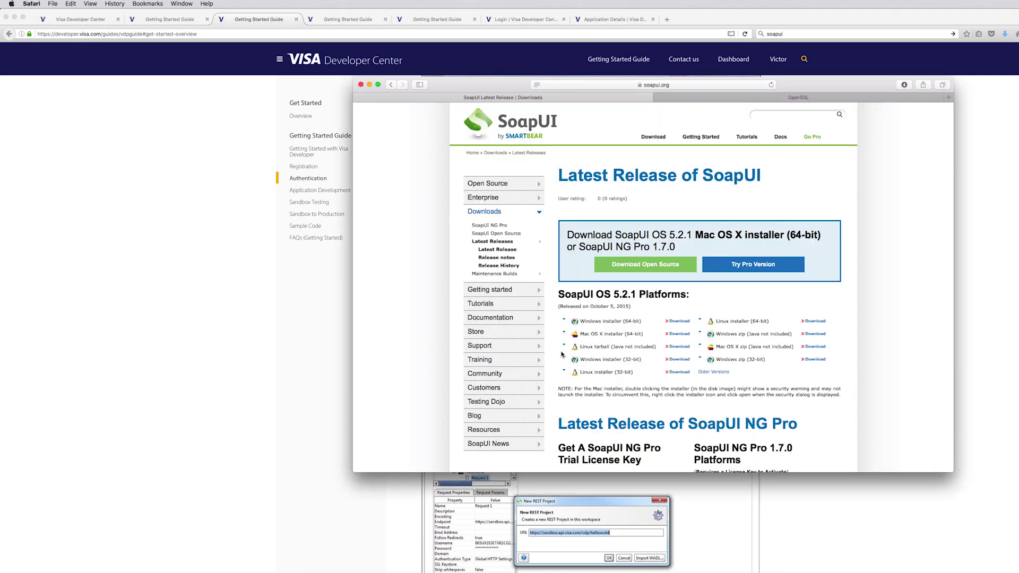
key("super+Tab")
key("BackSpace")
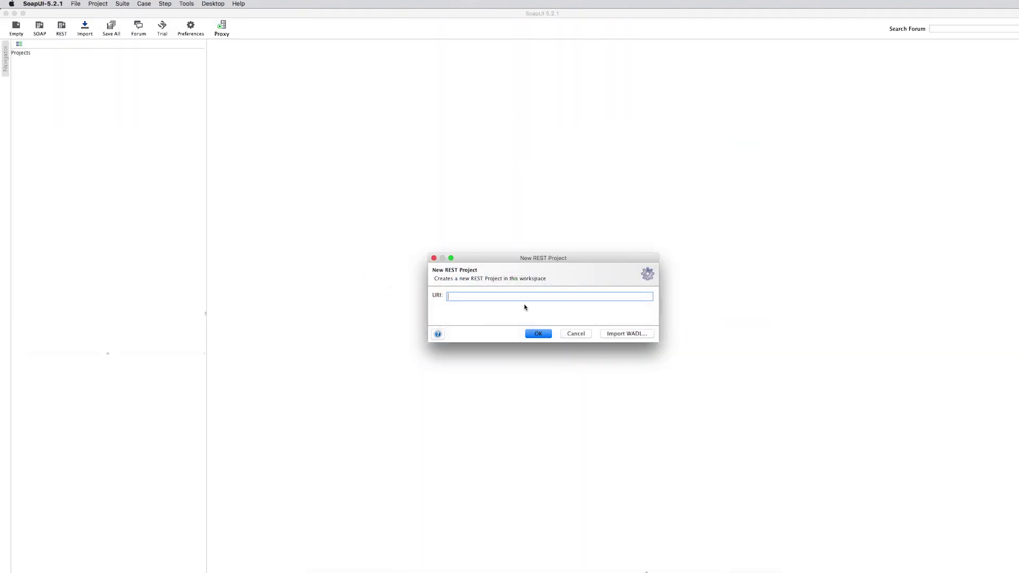
key("super+v")
left_click(539, 334)
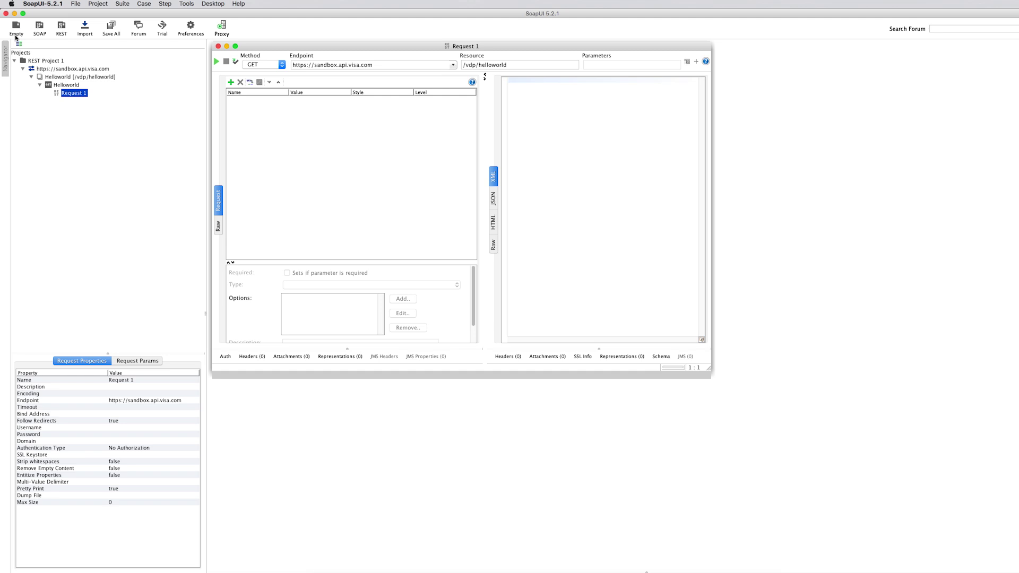
- In the SSL preferences, set the KeyStore to myapp_keyAndCertBundle.p12 from the VDP/myFirstApp2 folder
left_click(80, 5)
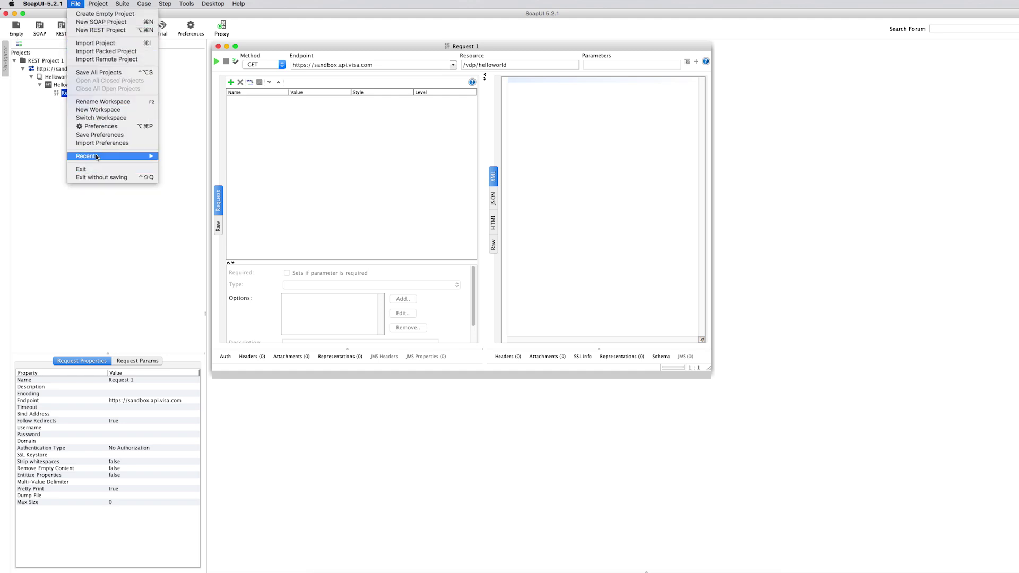
left_click(93, 129)
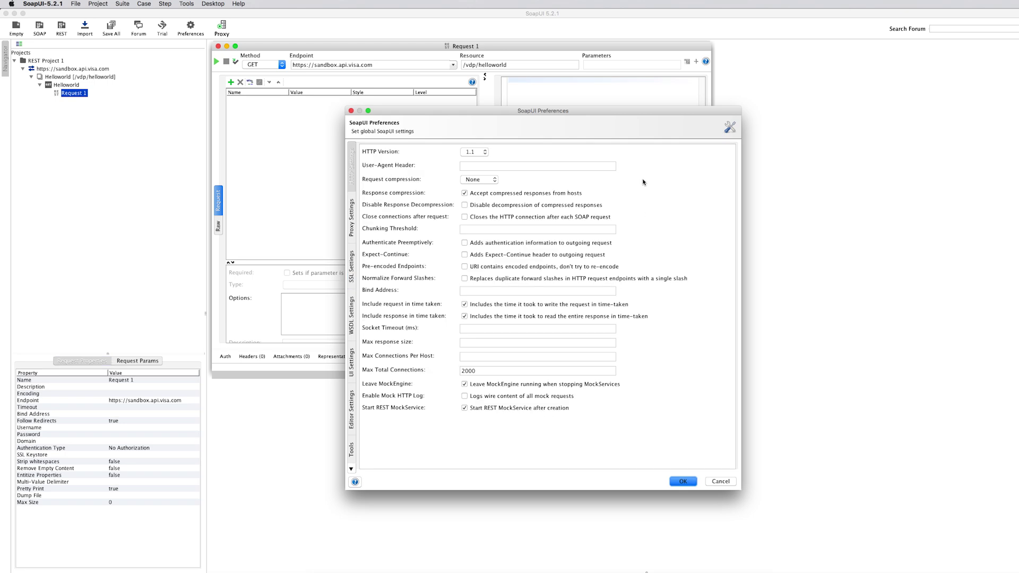
left_click_drag(571, 118, 484, 81)
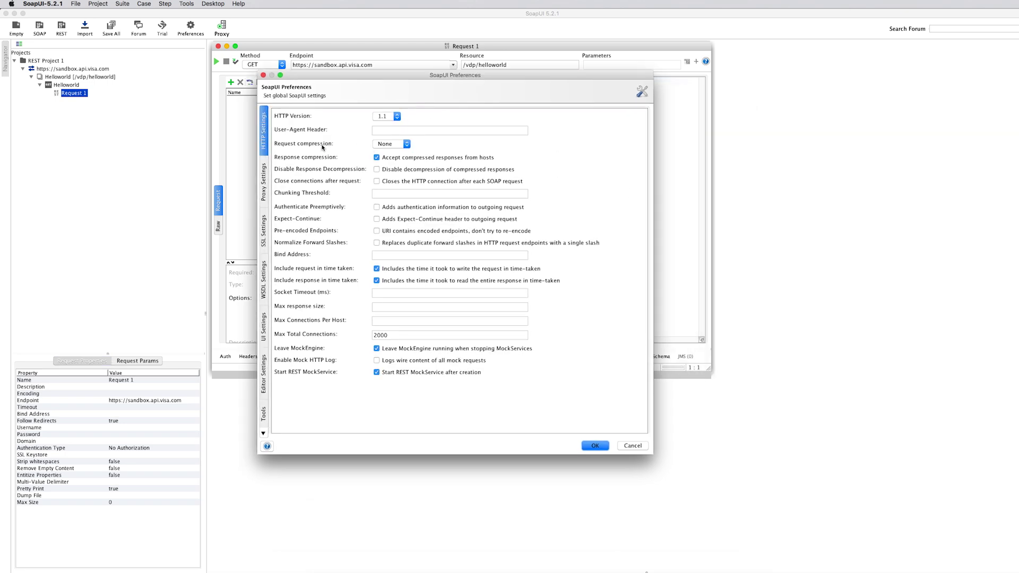
left_click(263, 239)
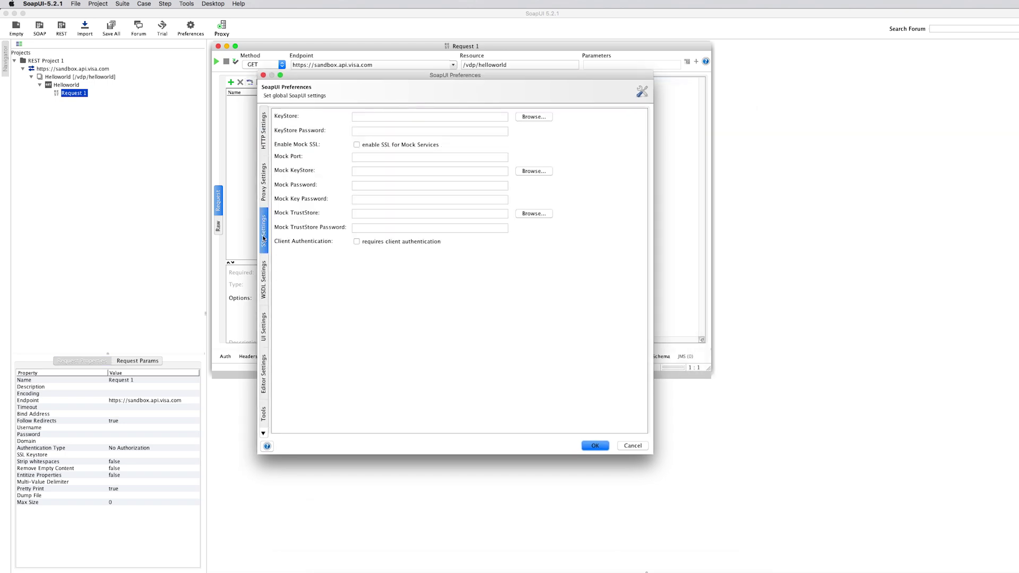
left_click(541, 117)
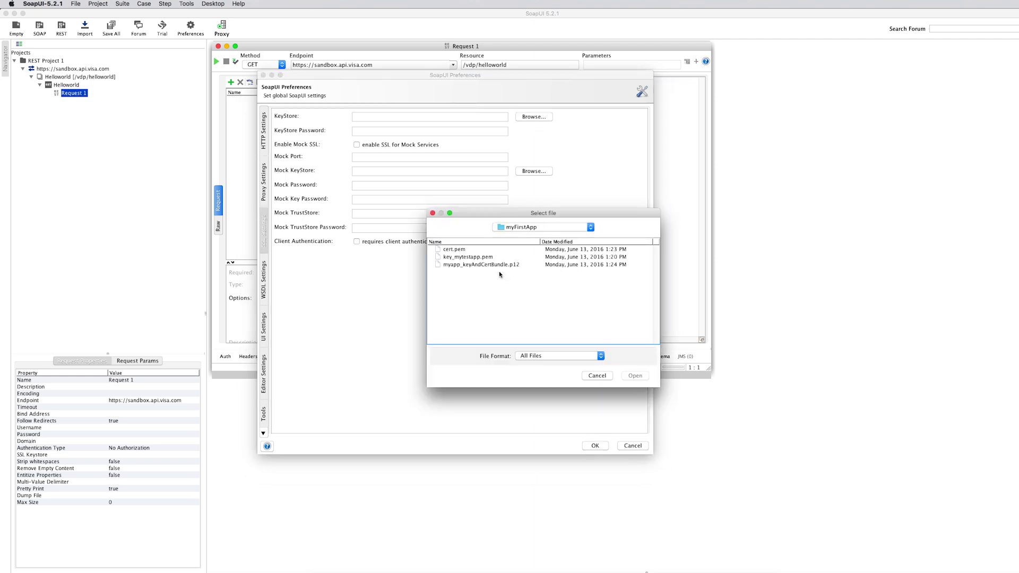
left_click(591, 227)
left_click(533, 235)
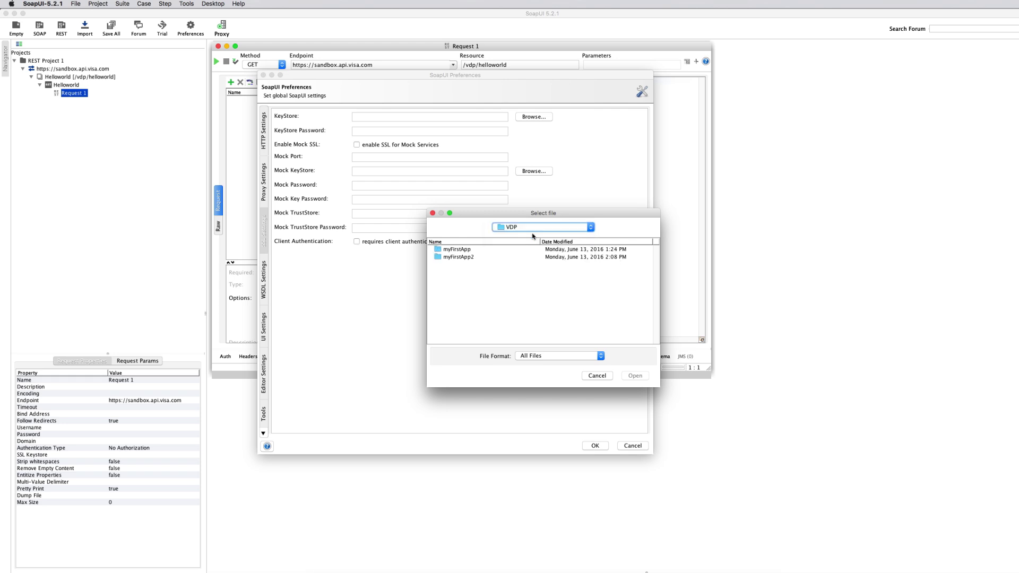
double_click(468, 258)
left_click(470, 264)
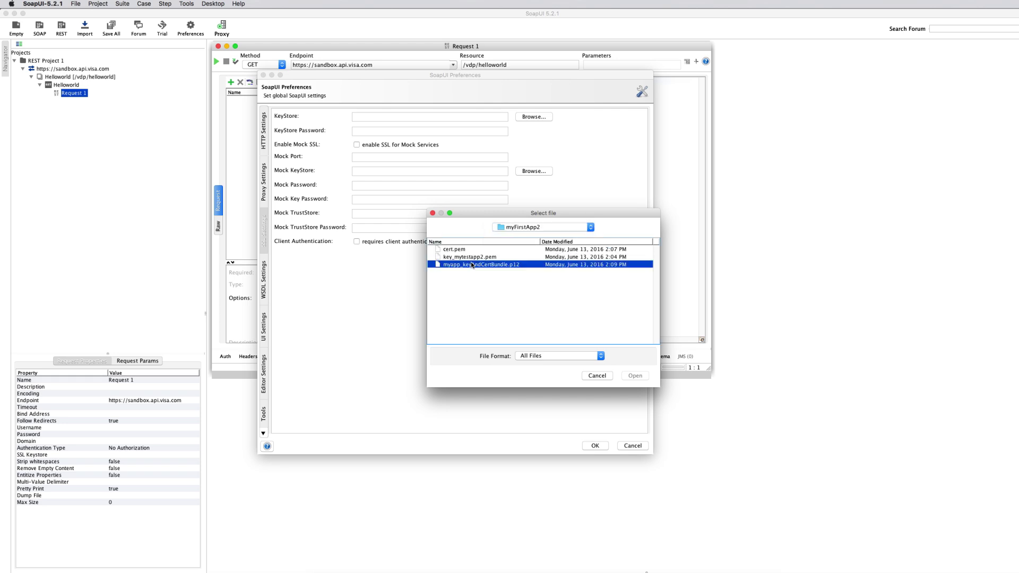
left_click(635, 376)
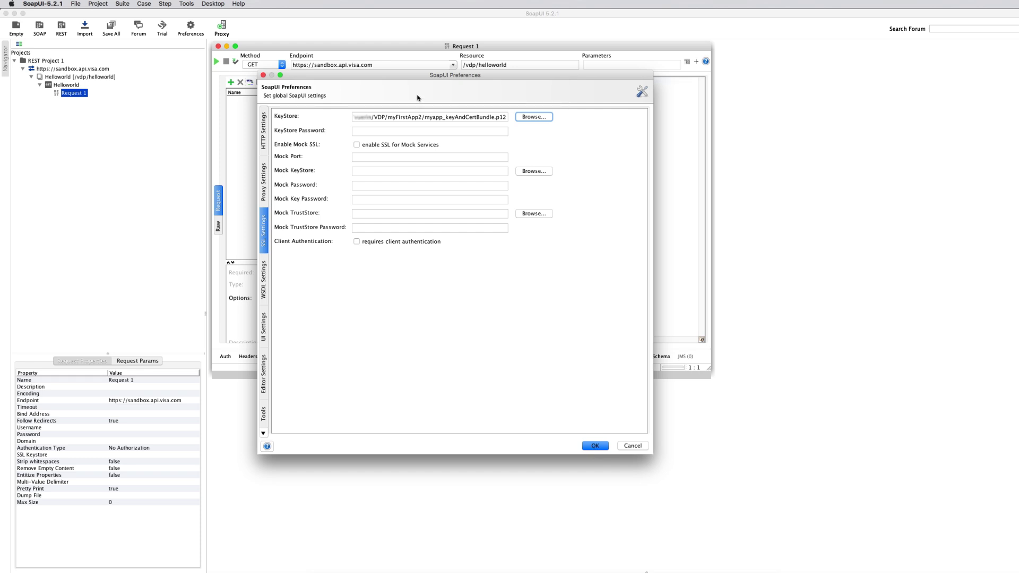
- Enter the keystore password, enable "requires client authentication", and save the preferences
left_click(408, 134)
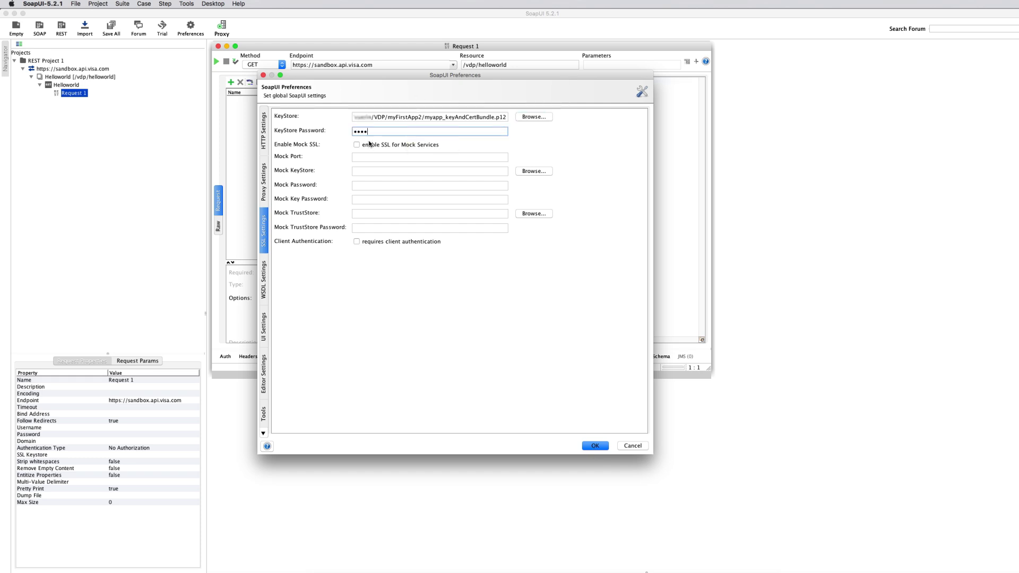
left_click(357, 242)
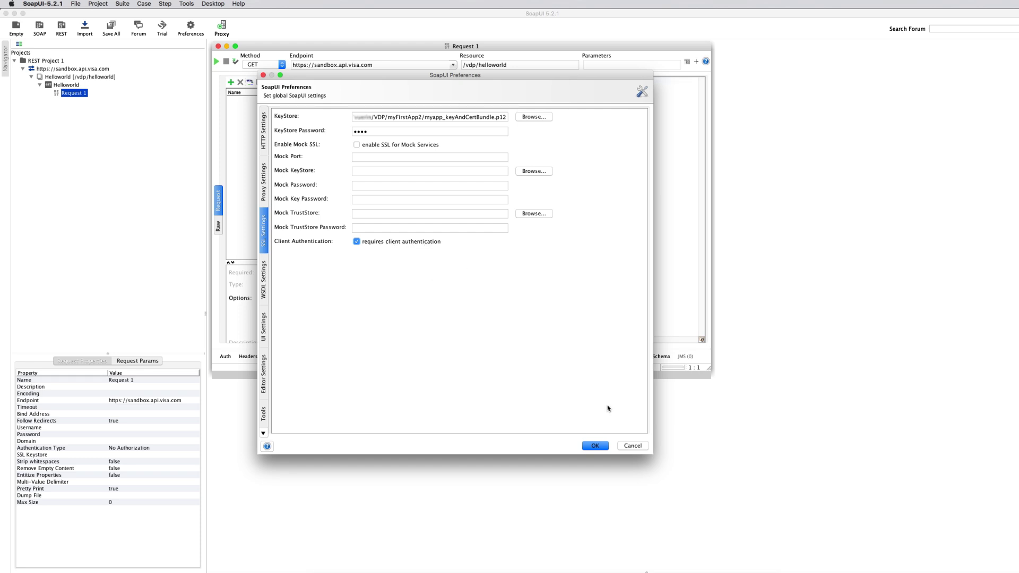
left_click(596, 446)
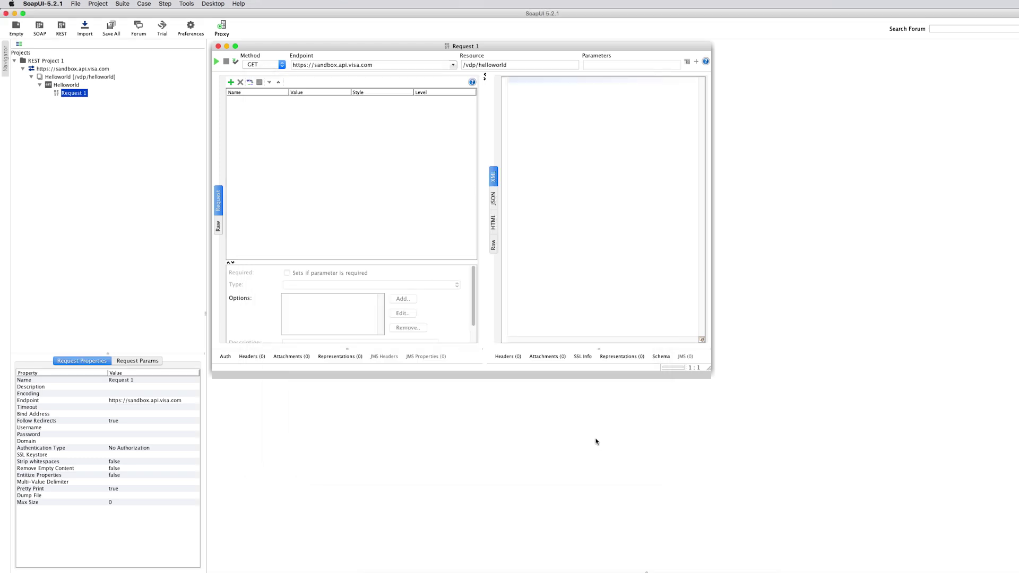
left_click(77, 4)
left_click(114, 142)
- Add a new authorization of type Basic to Request 1
left_click(225, 358)
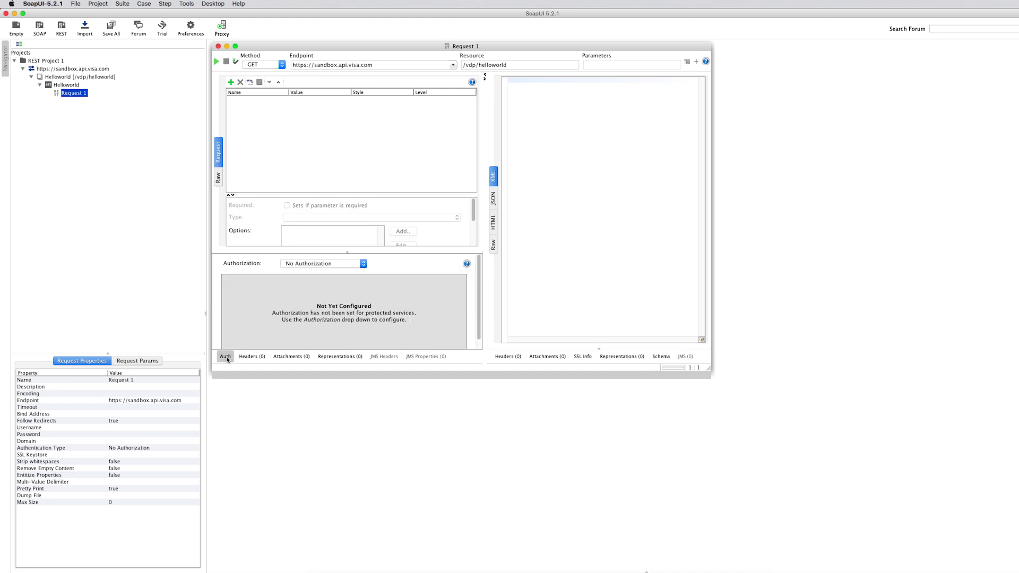
left_click(363, 264)
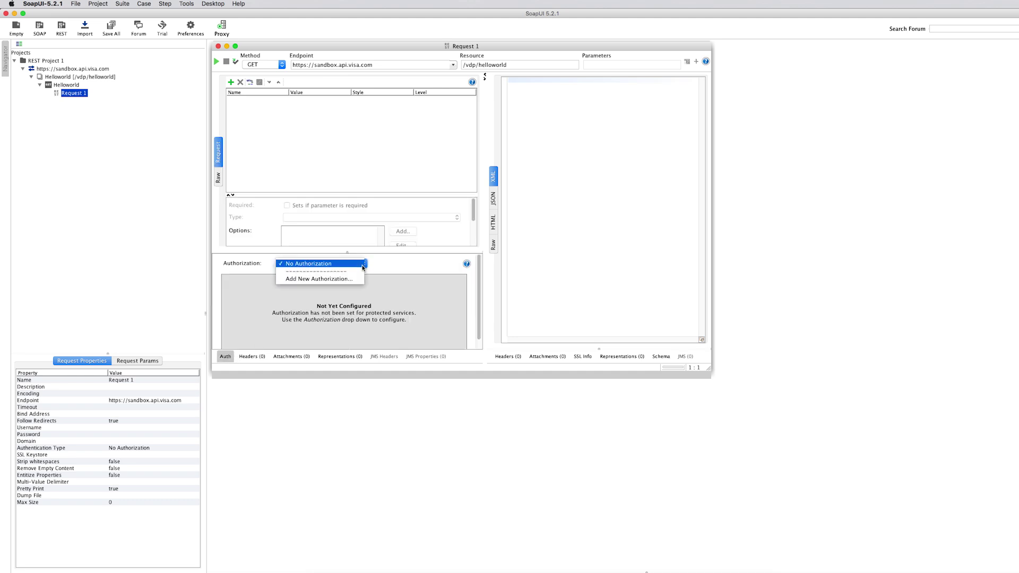
left_click(340, 279)
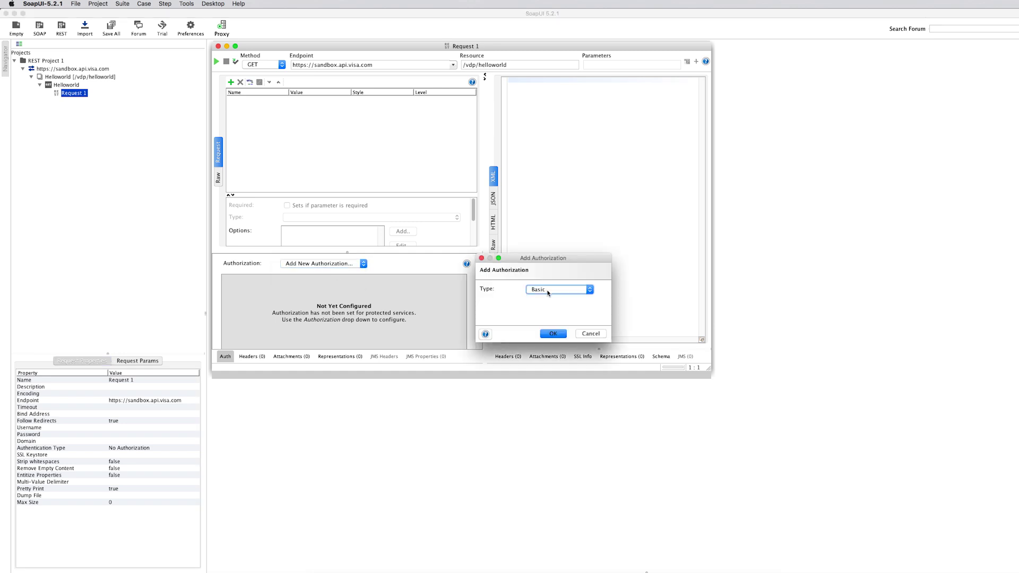
left_click(553, 334)
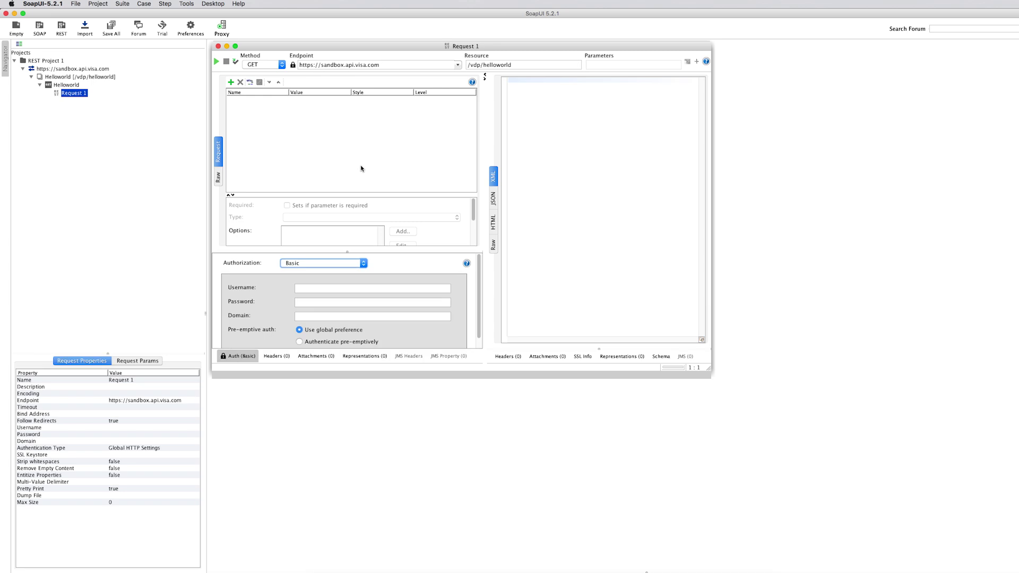
- Copy the mytestapp2 User ID from the Application Details page in Firefox into the request's Username field in SoapUI
left_click(339, 290)
left_click(342, 298)
left_click(339, 290)
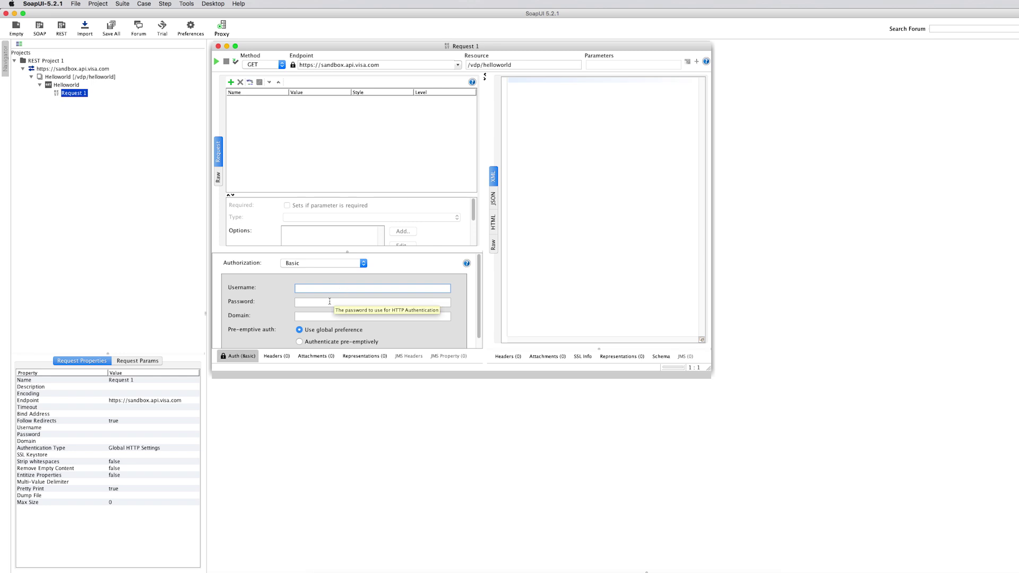
left_click(415, 571)
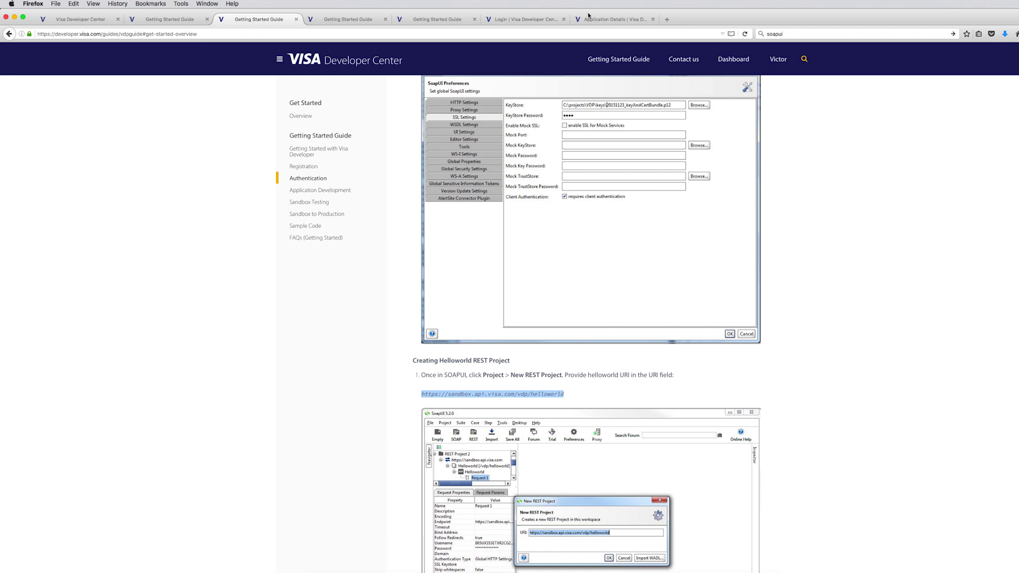
left_click(589, 19)
left_click_drag(330, 207, 67, 193)
key("super+c")
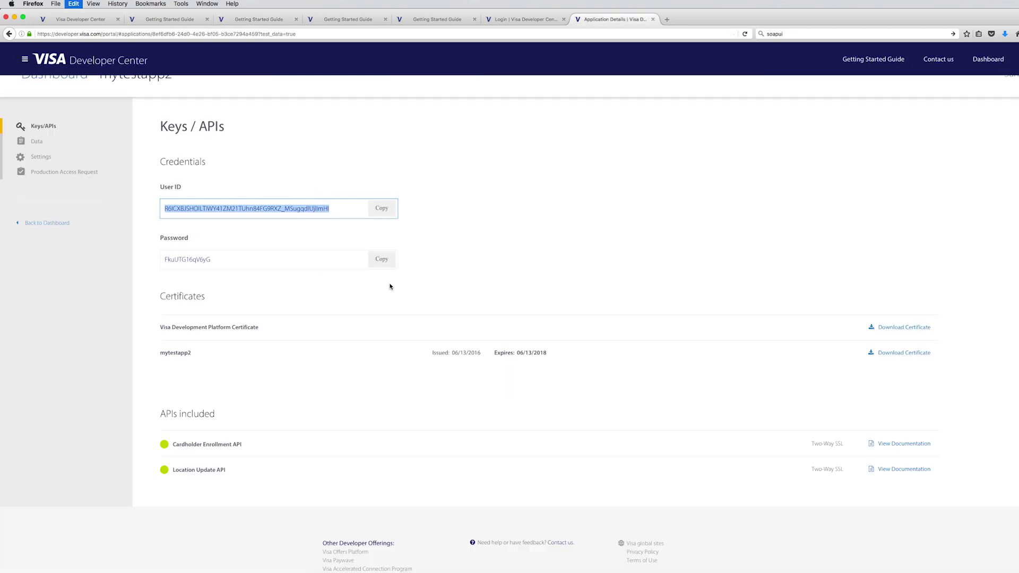
key("super+Tab")
key("super+v")
- Copy the mytestapp2 password from Firefox into the request's Password field in SoapUI and choose to authenticate pre-emptively
key("super+Tab")
left_click(257, 261)
key("super+c")
key("super+Tab")
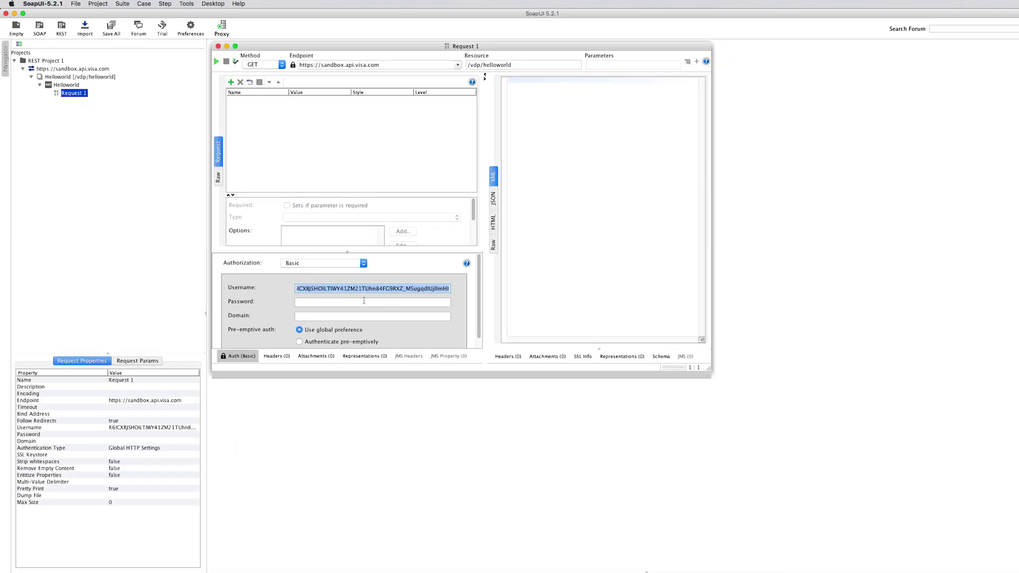
left_click(364, 301)
key("super+v")
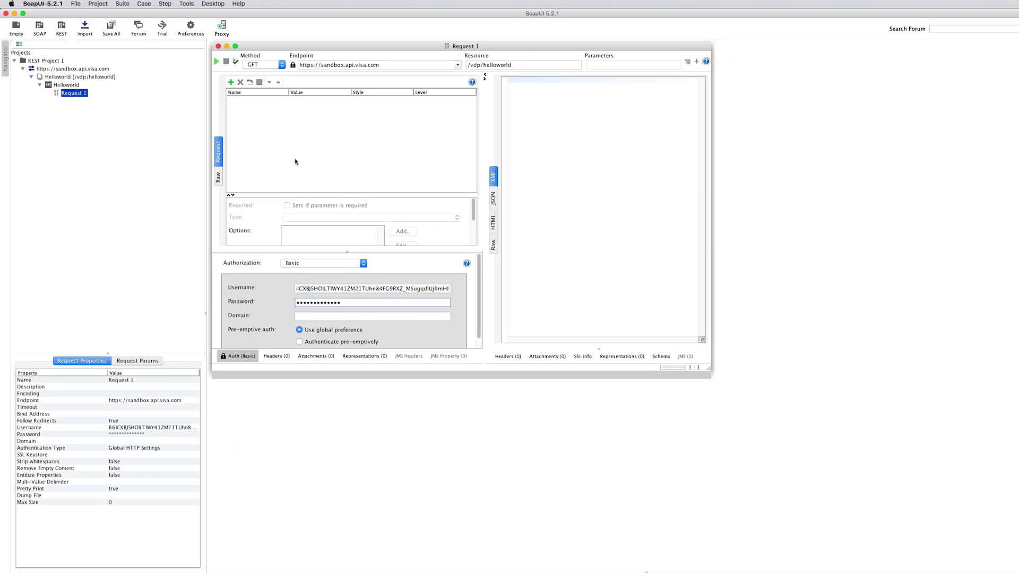
left_click(300, 343)
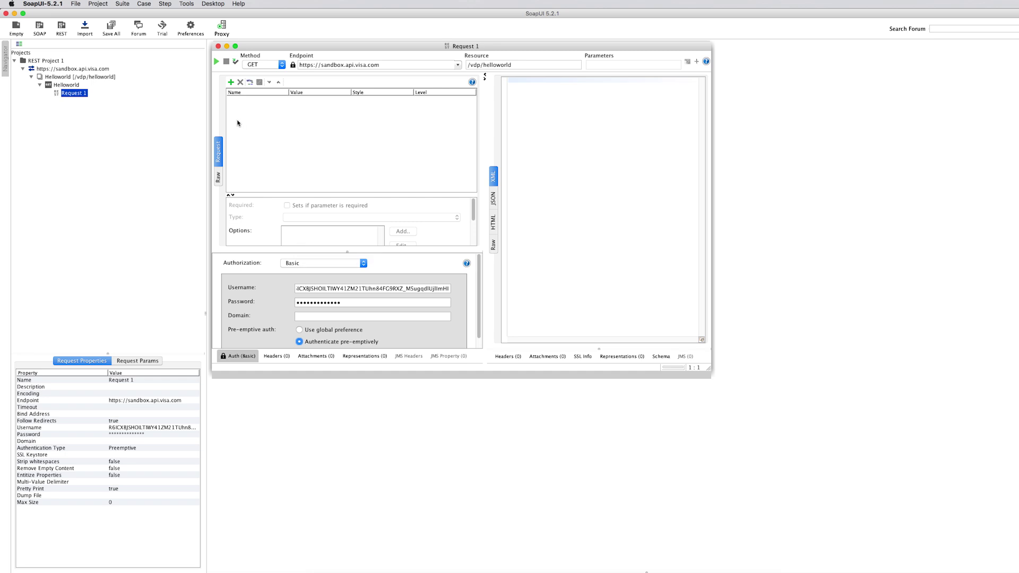
- Send the helloworld GET request, view the response as JSON, and select the whole JSON body
left_click(216, 62)
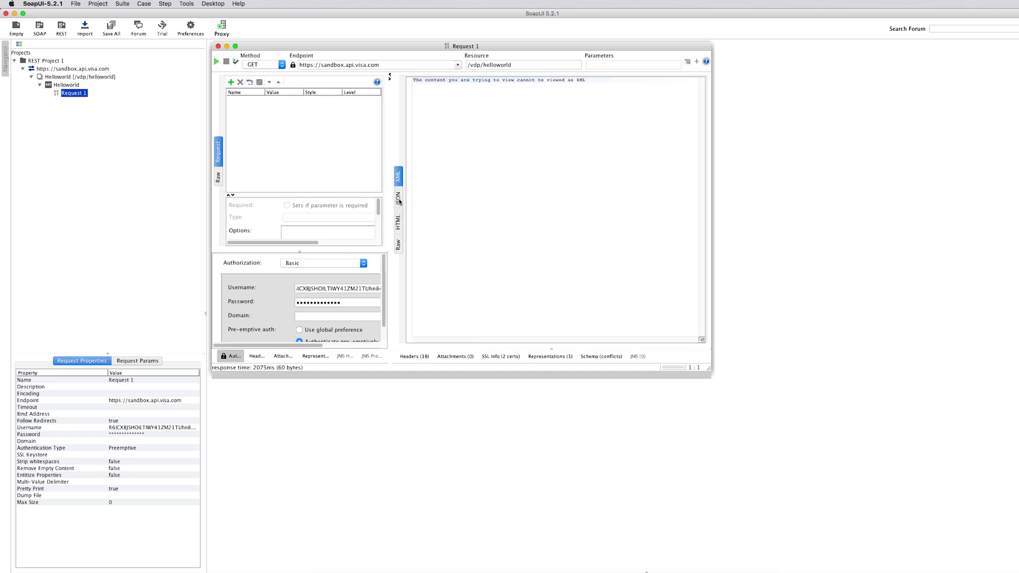
left_click(399, 202)
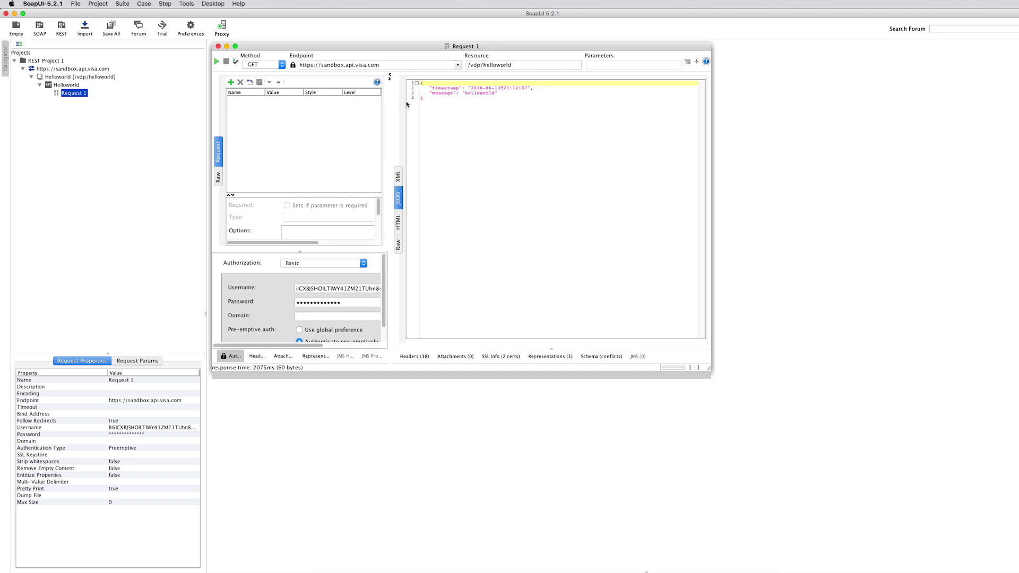
left_click_drag(426, 100, 420, 80)
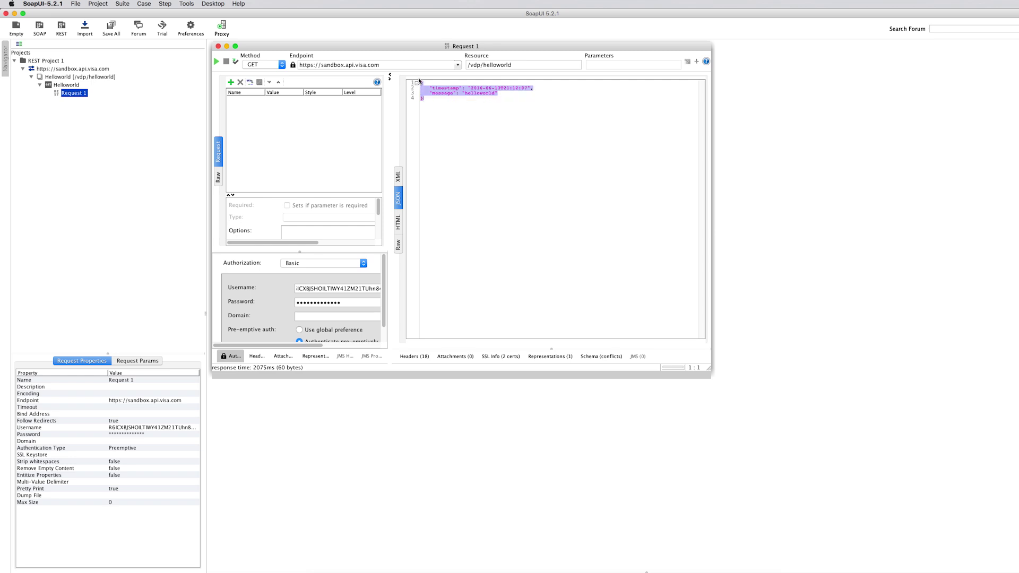
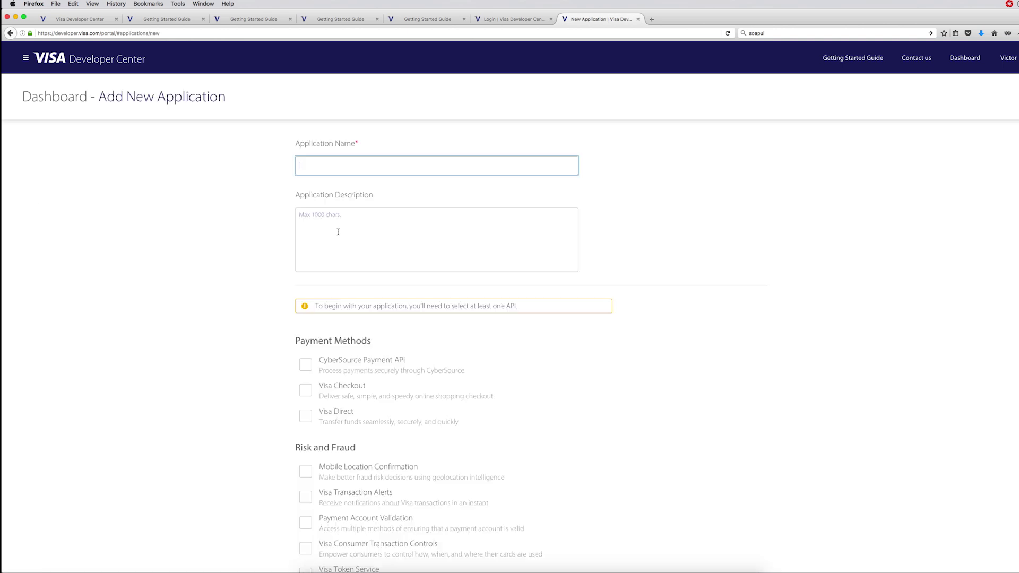
- Review the APIs offered for the new application in Firefox and include Visa Token Service under Risk and Fraud
scroll(241, 225, "down", 5)
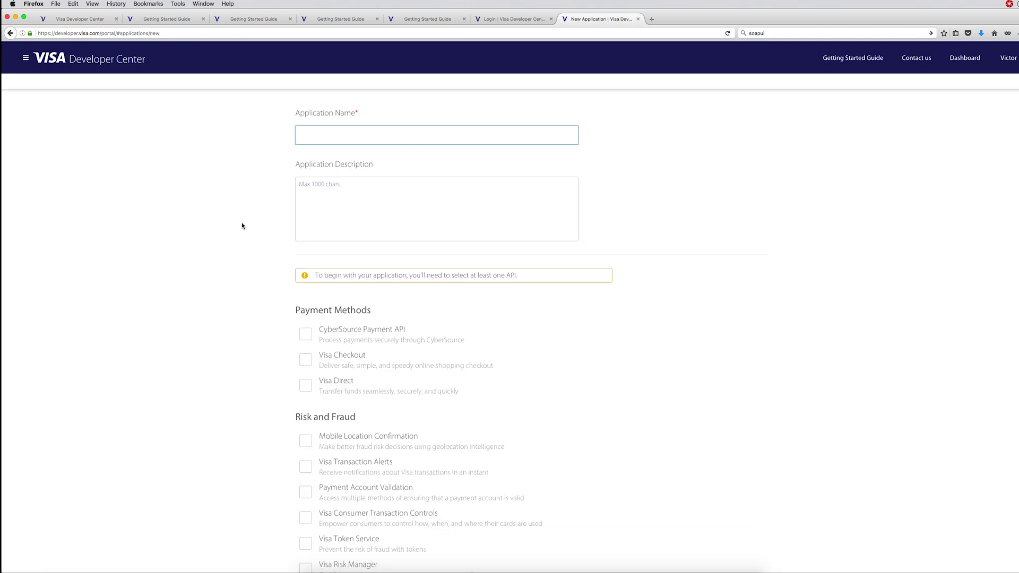
scroll(239, 226, "down", 1)
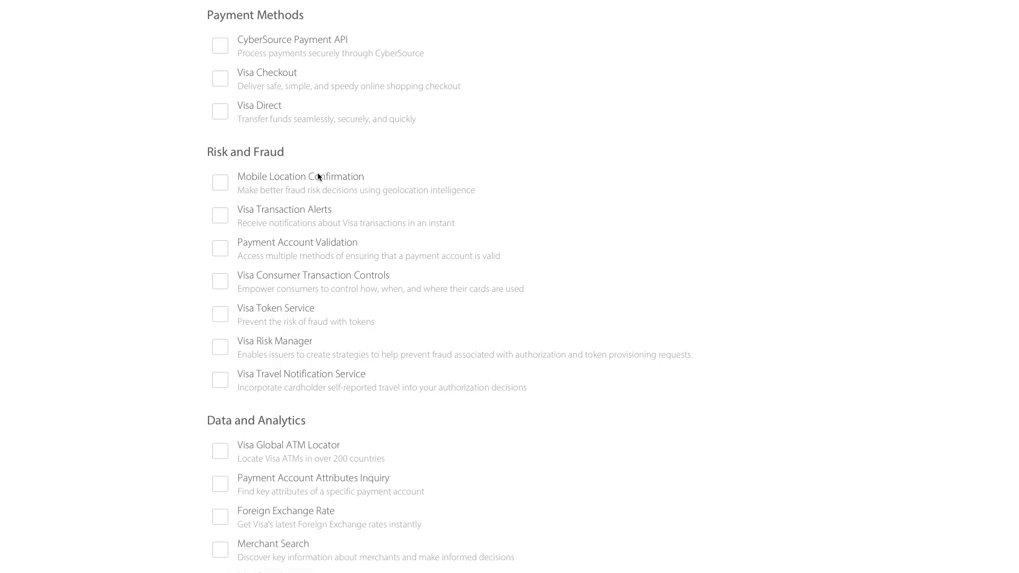
scroll(317, 173, "down", 3)
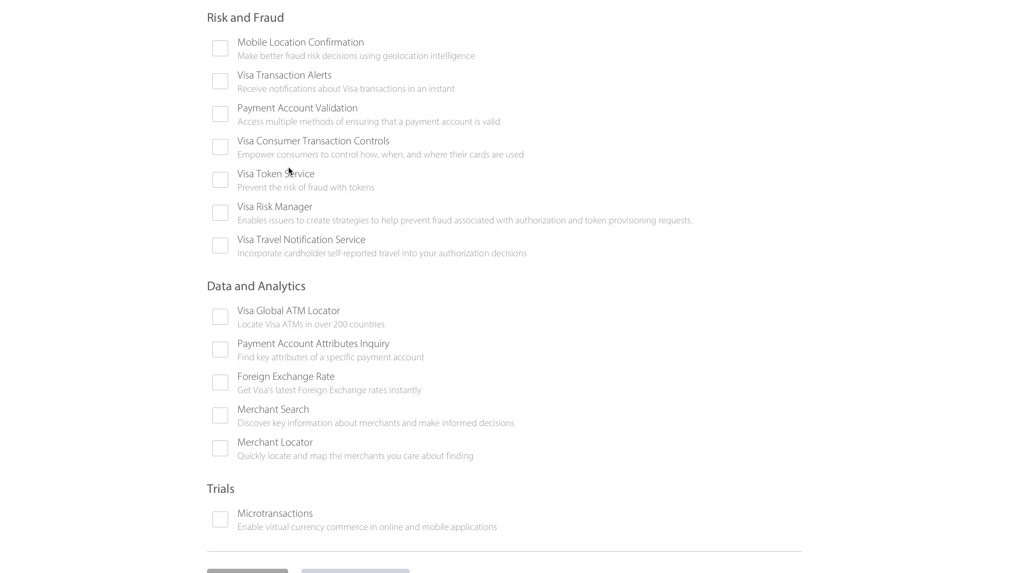
left_click(220, 180)
scroll(524, 182, "down", 1)
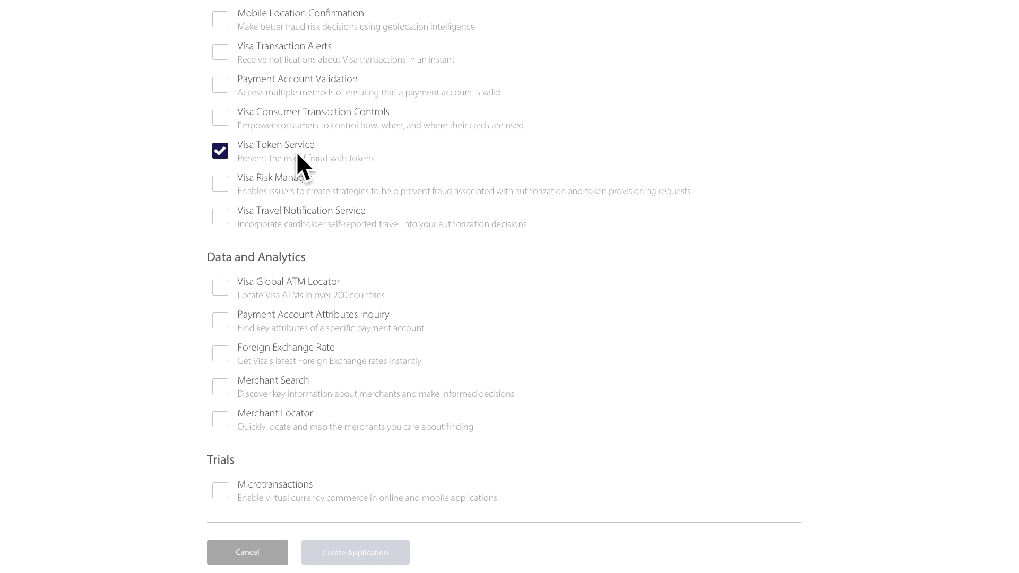
scroll(360, 153, "down", 3)
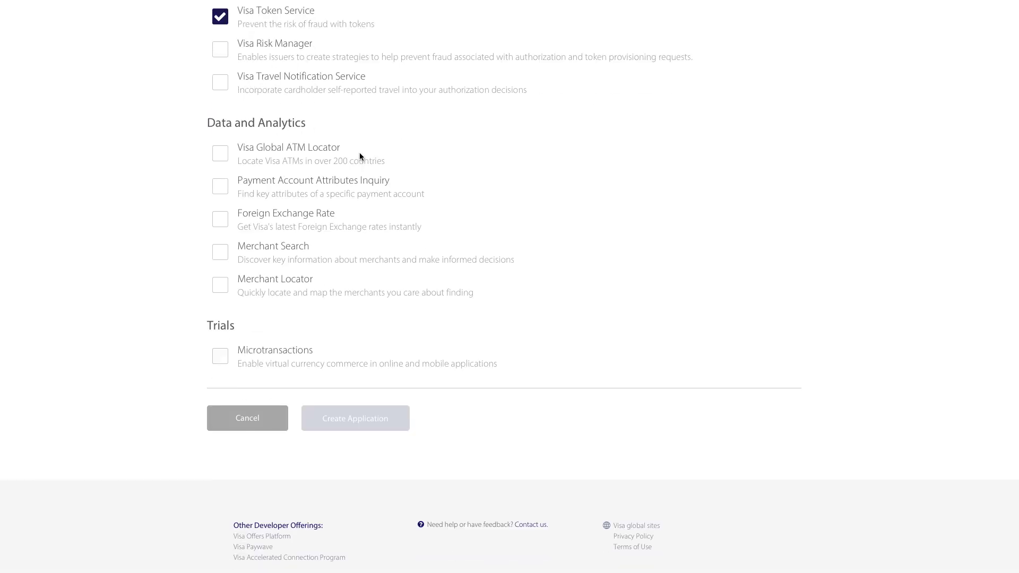
- Name the application testXPT2 and create it
scroll(358, 152, "up", 12)
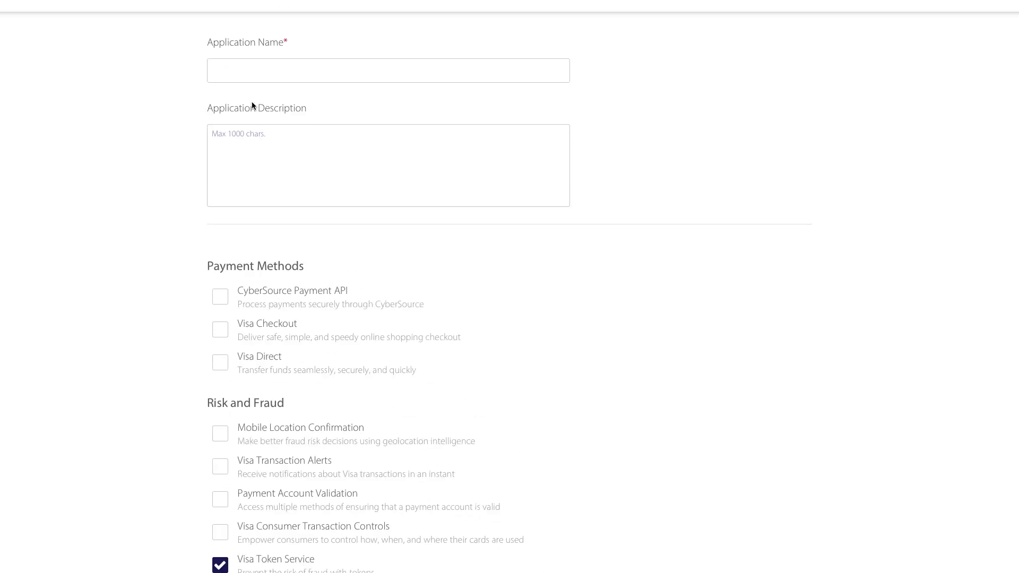
left_click(255, 96)
type("te")
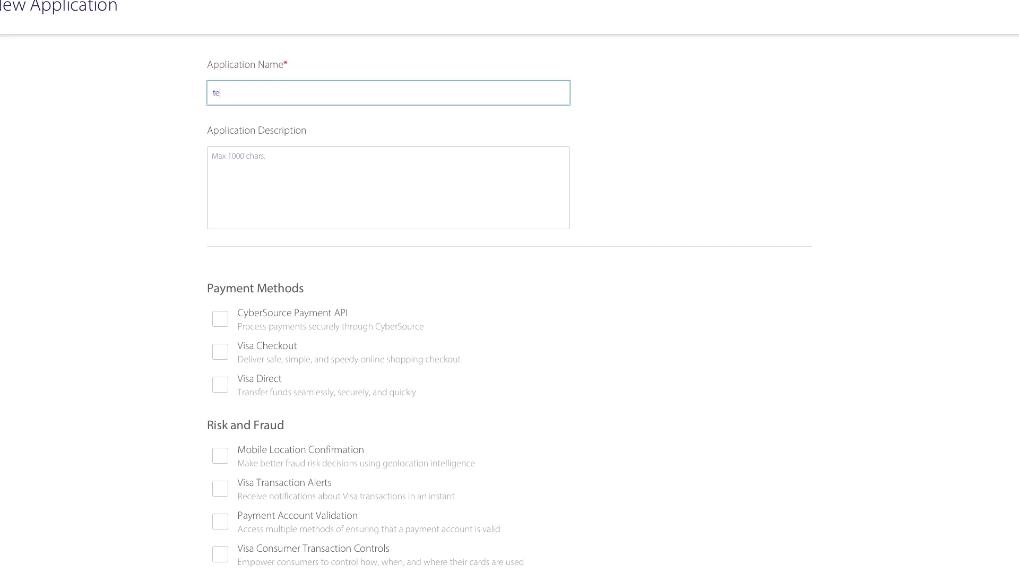
type("stXPT2")
scroll(186, 206, "down", 10)
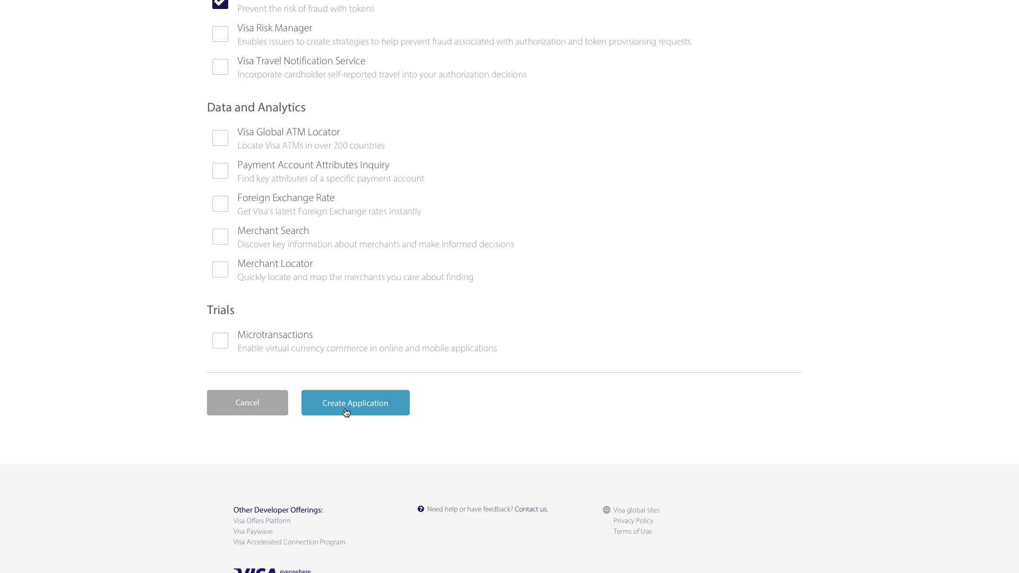
left_click(345, 396)
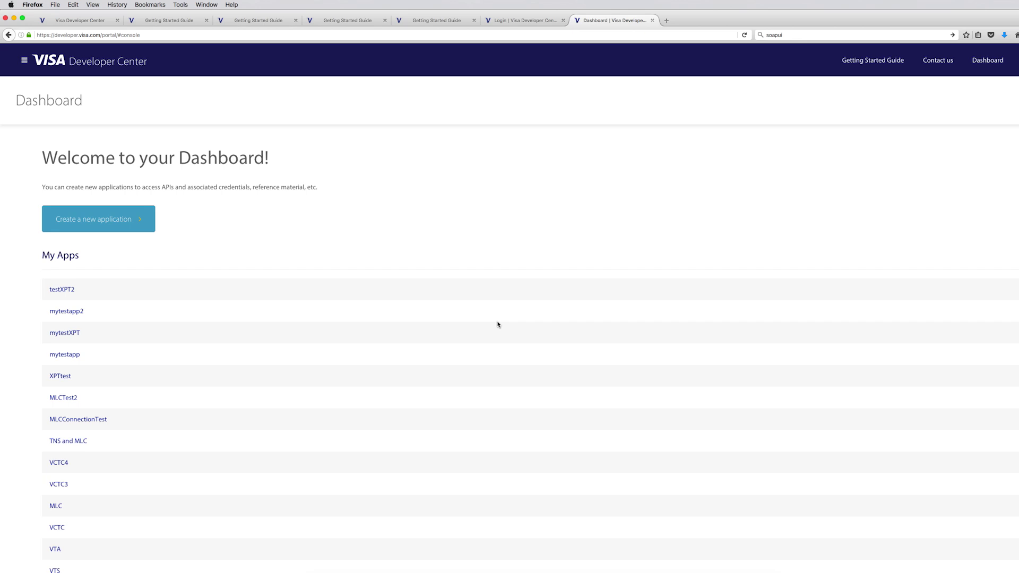
- Open the testXPT2 application from the dashboard and expand its X-Pay Token credentials to show the API key and shared secret
left_click(62, 289)
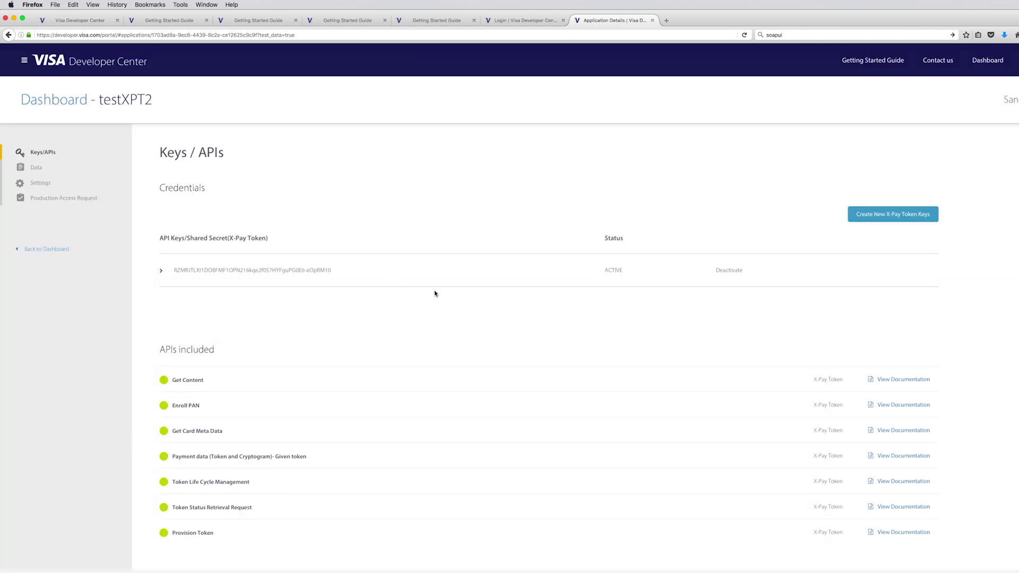
scroll(83, 215, "down", 1)
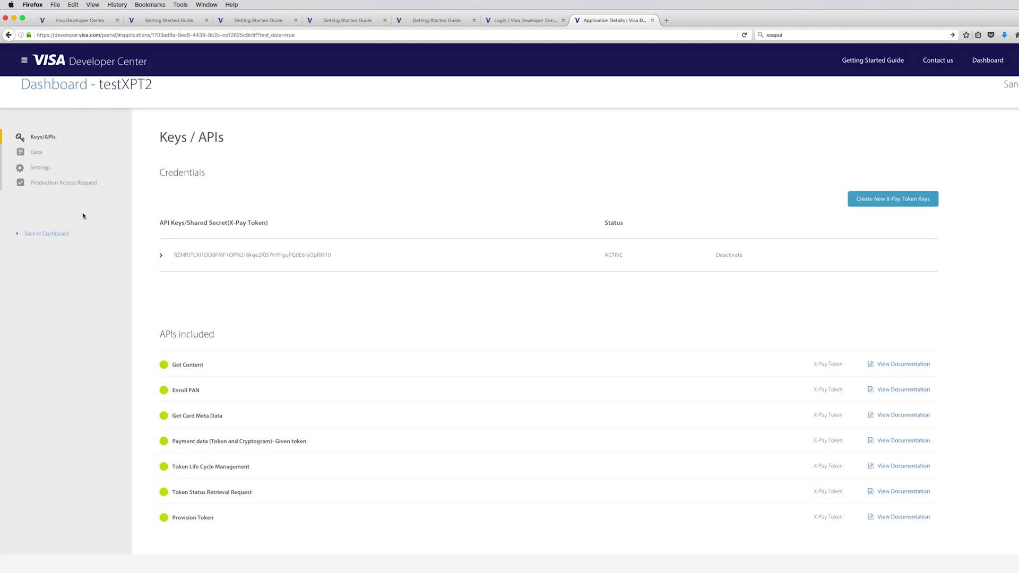
left_click(161, 255)
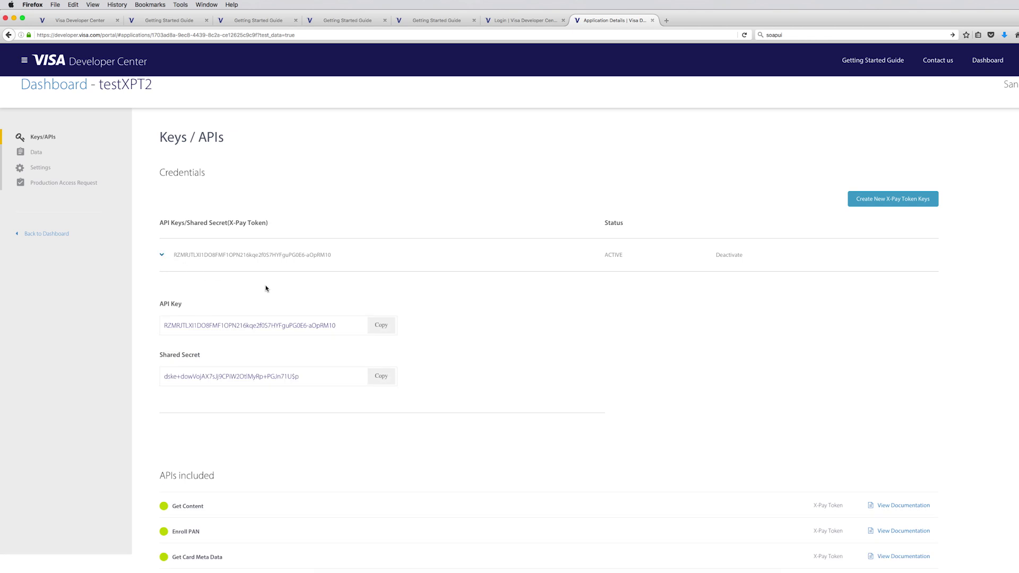
scroll(274, 292, "down", 1)
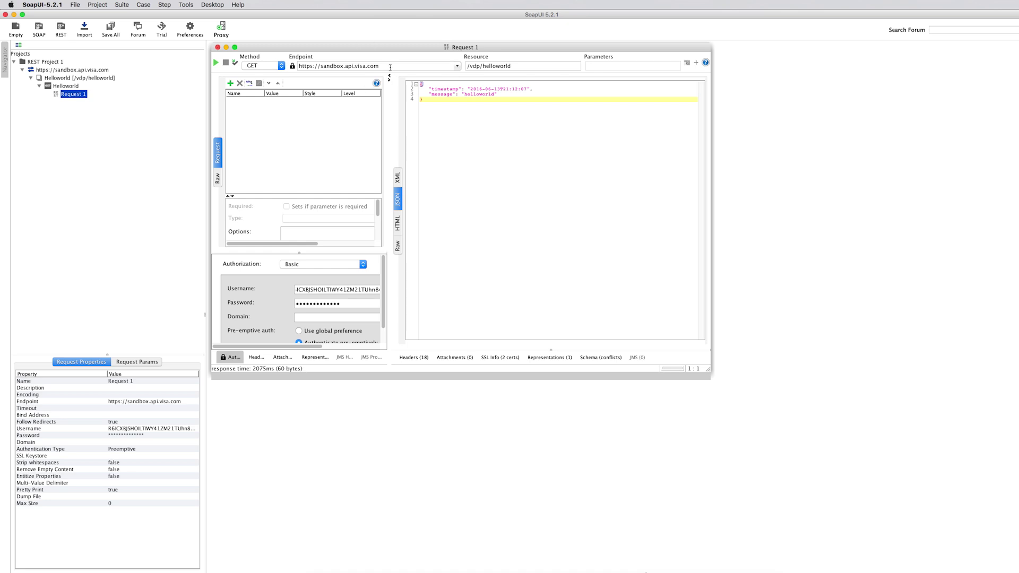
- Switch to SoapUI, copy the endpoint URL of Request 1, and close the request with REST Project 1 collapsed
left_click_drag(390, 67, 315, 62)
key("super+c")
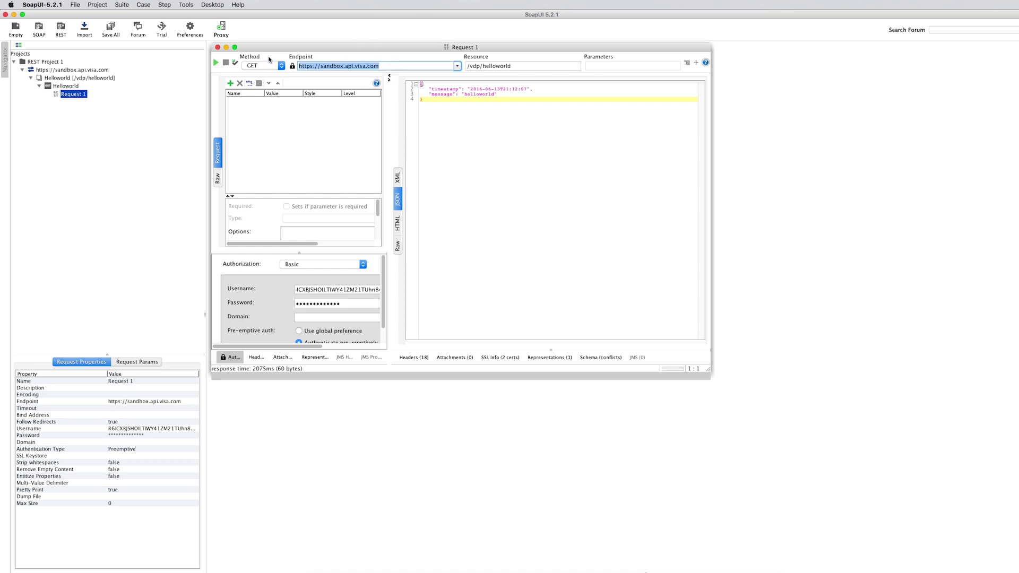
left_click(218, 48)
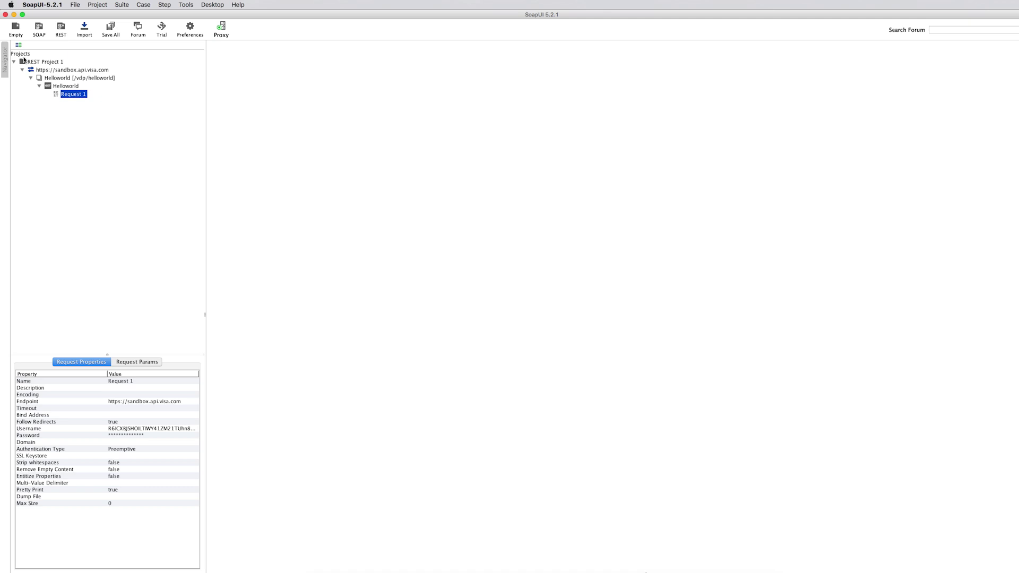
left_click(14, 62)
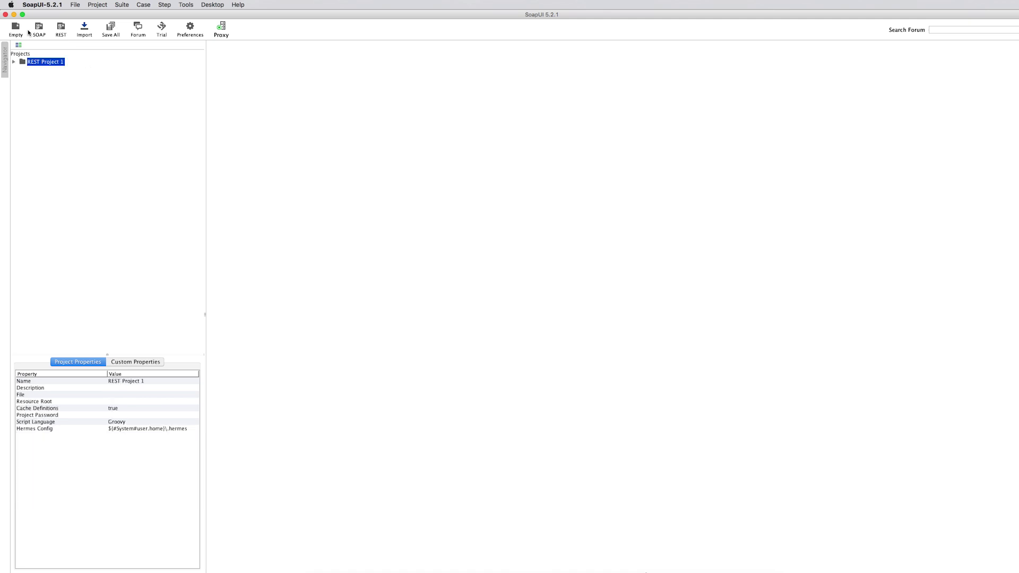
left_click(76, 5)
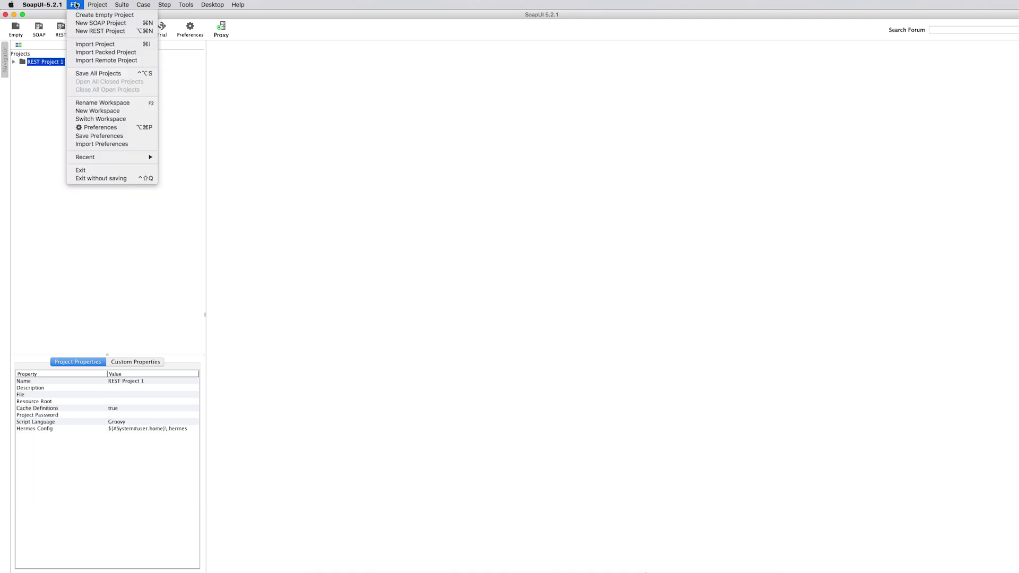
left_click(101, 31)
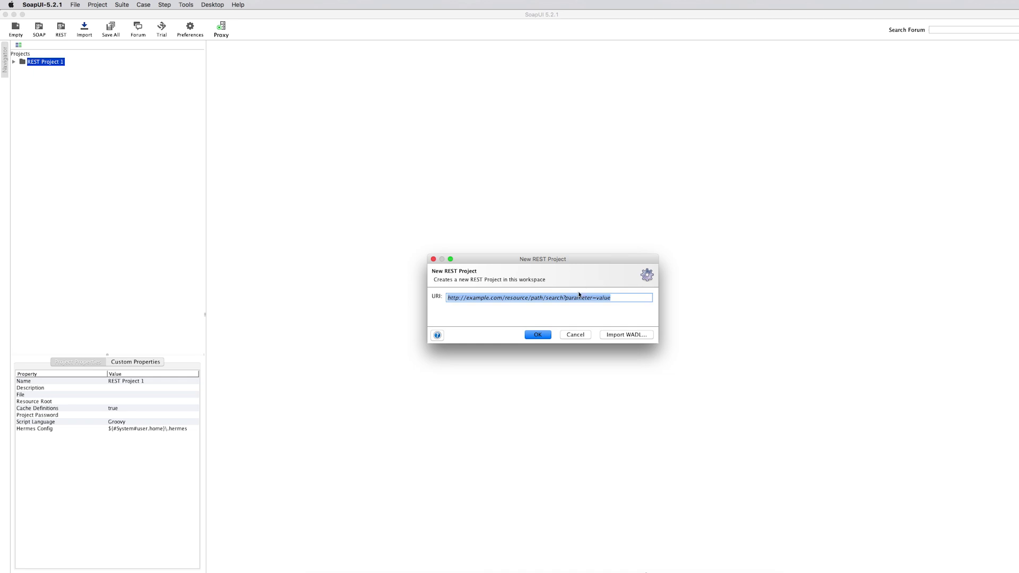
key("super+v")
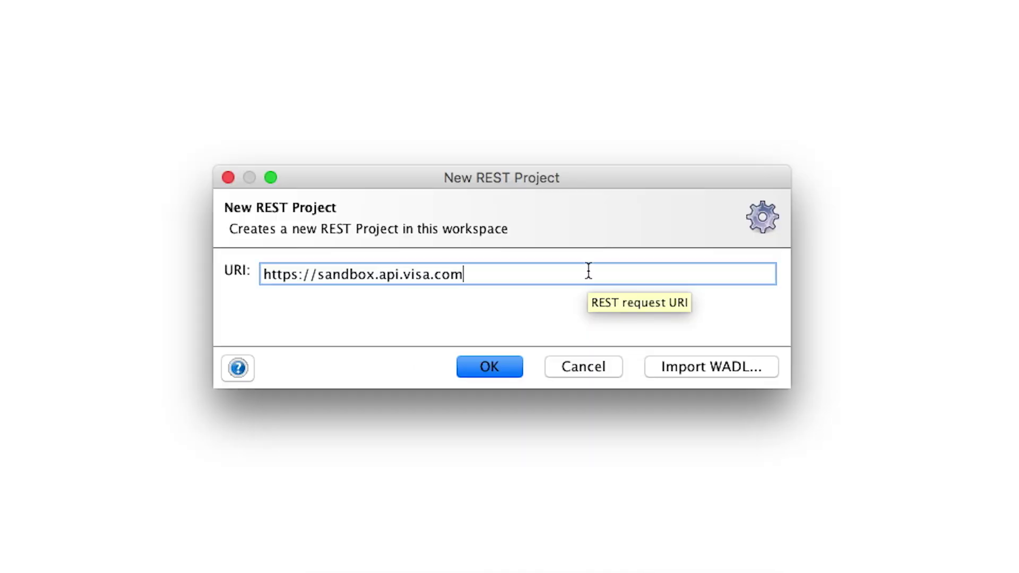
type("/vdp/")
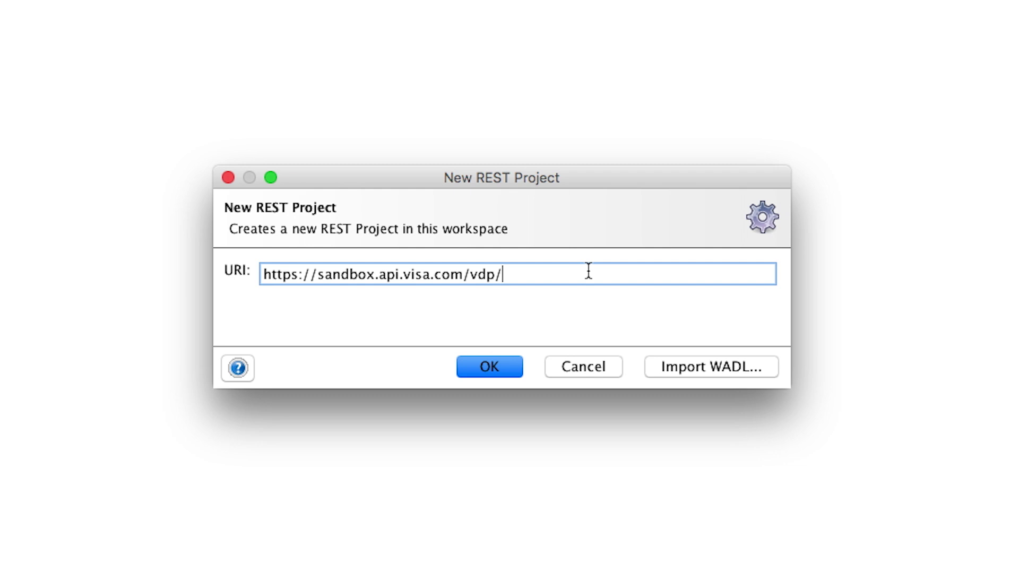
type("helloworld?")
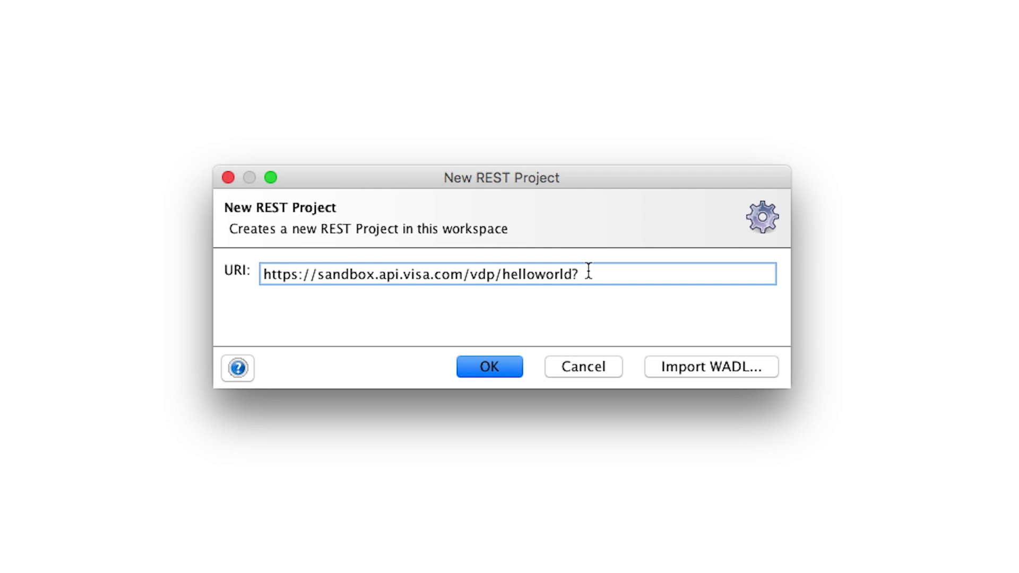
type("apikey=")
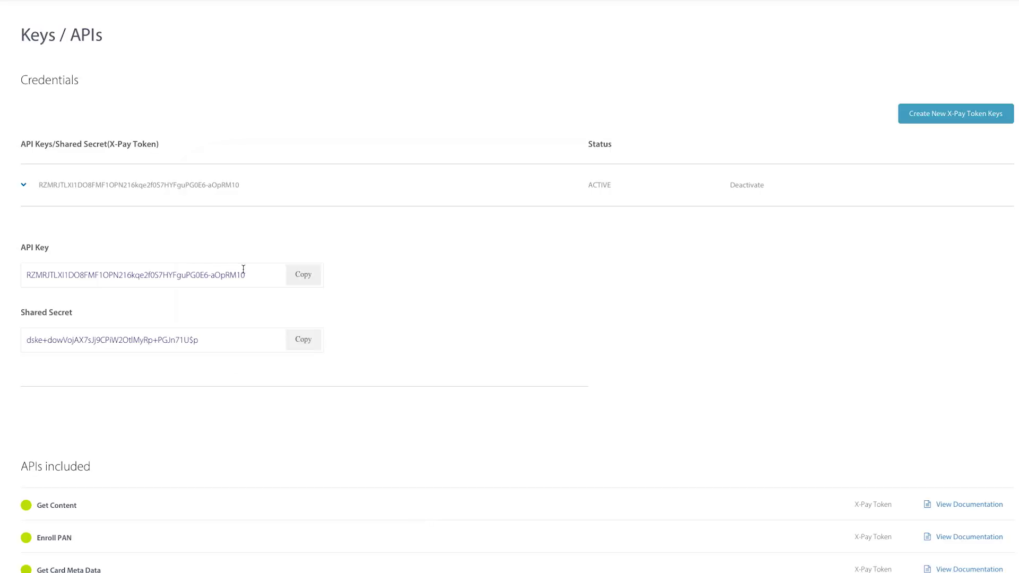
- Copy the testXPT2 API key from Firefox and append it to the new REST project's URI in SoapUI
triple_click(251, 272)
key("super+c")
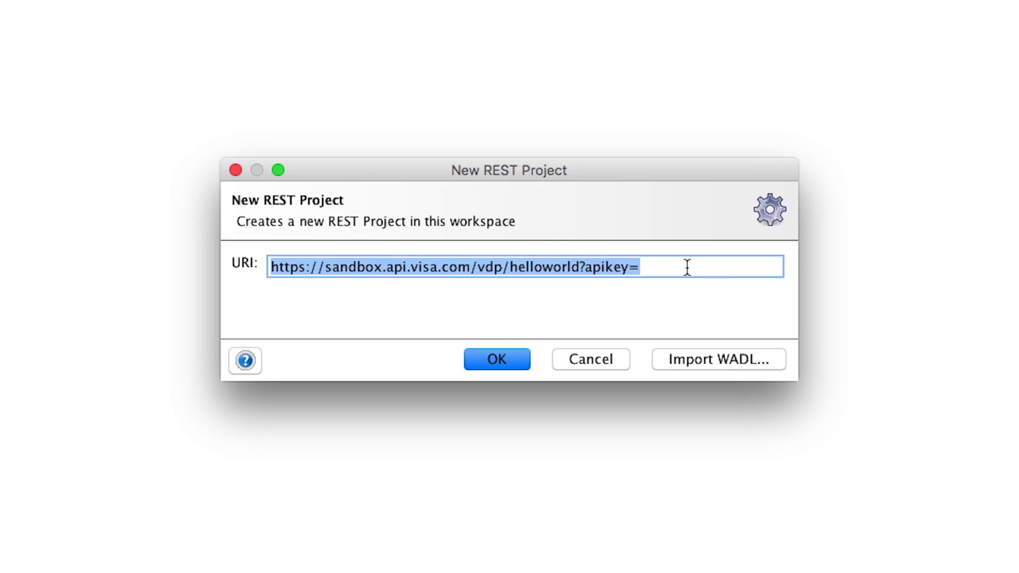
left_click(687, 268)
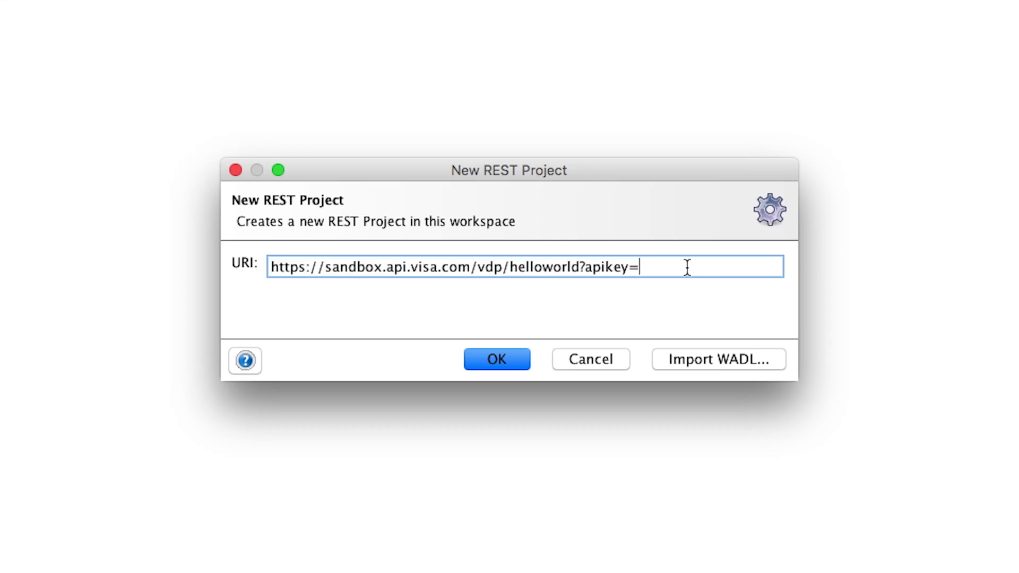
key("super+v")
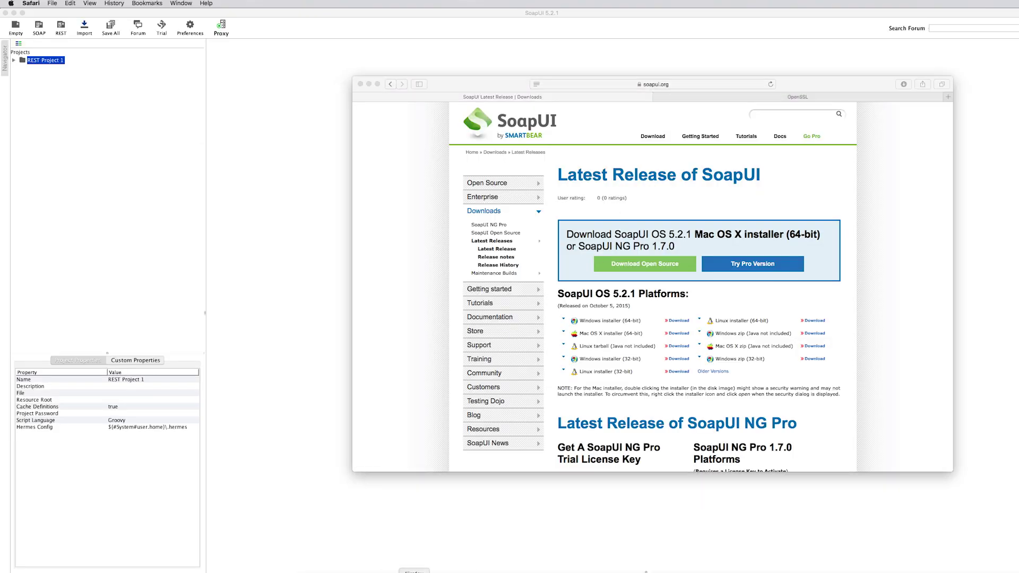
- Check the SoapUI project setup instructions in Firefox's Getting Started Guide and create the new REST project in SoapUI
left_click(414, 572)
left_click(441, 19)
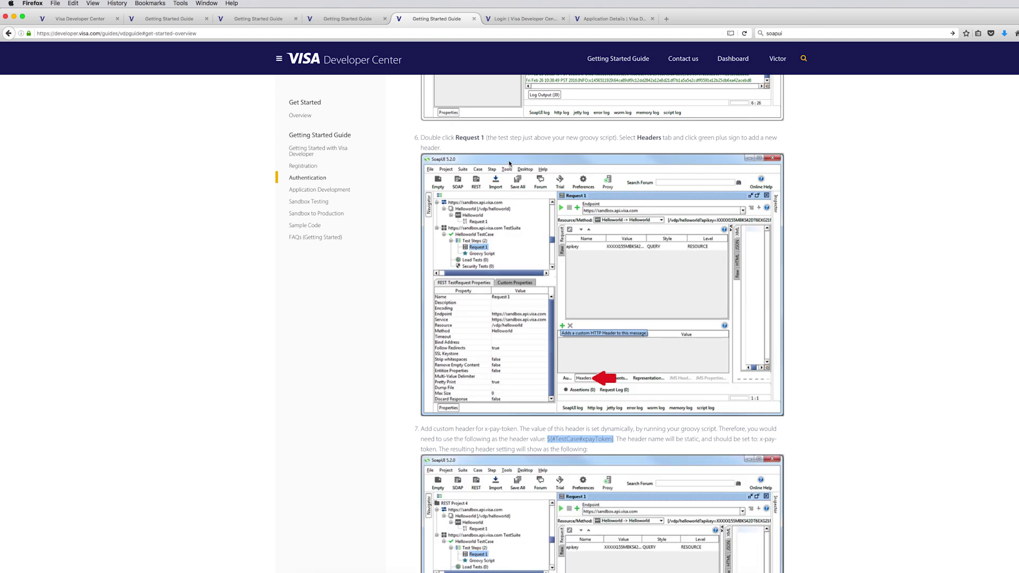
scroll(512, 161, "up", 10)
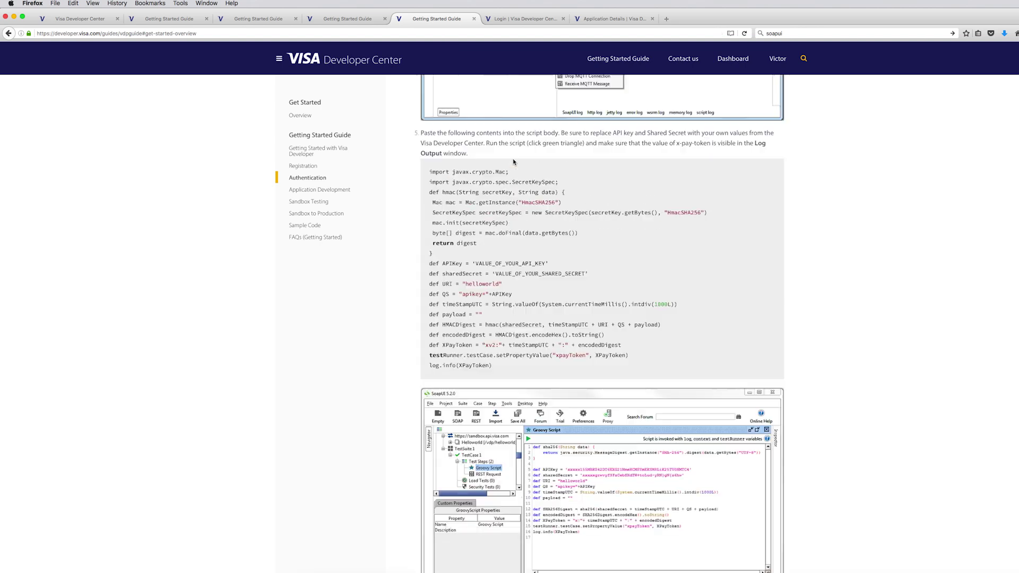
scroll(513, 162, "up", 7)
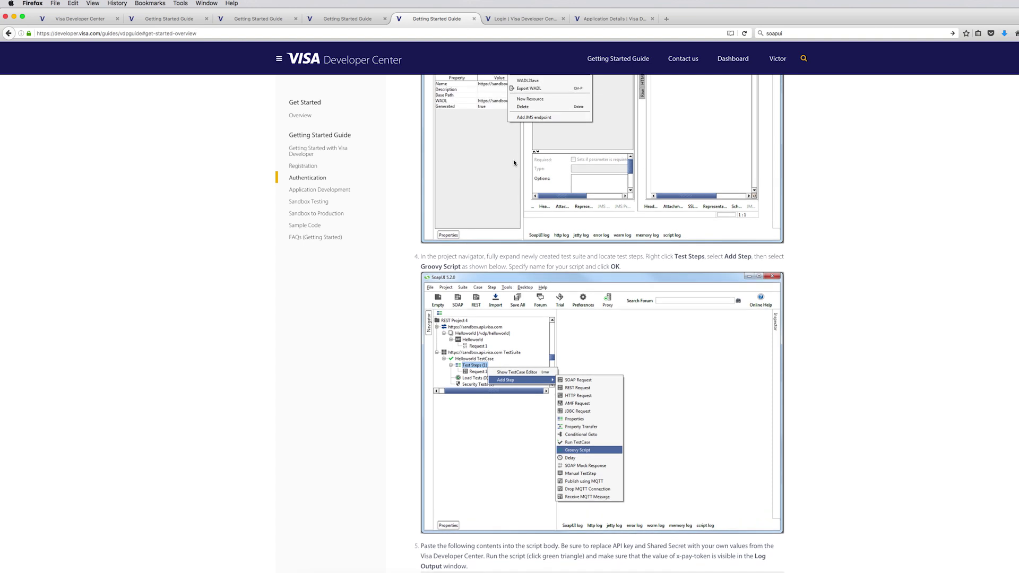
scroll(520, 167, "up", 5)
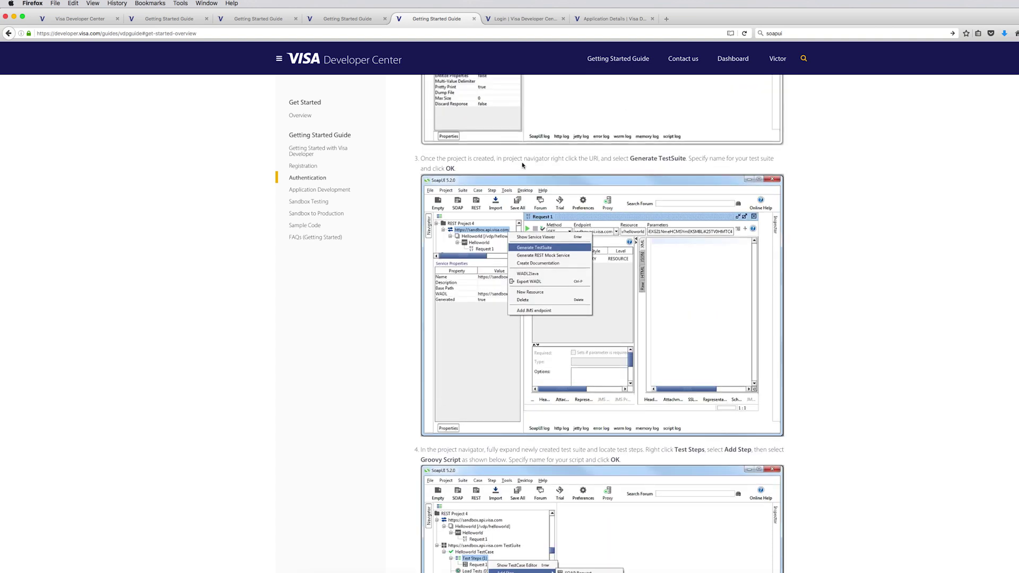
scroll(523, 164, "up", 4)
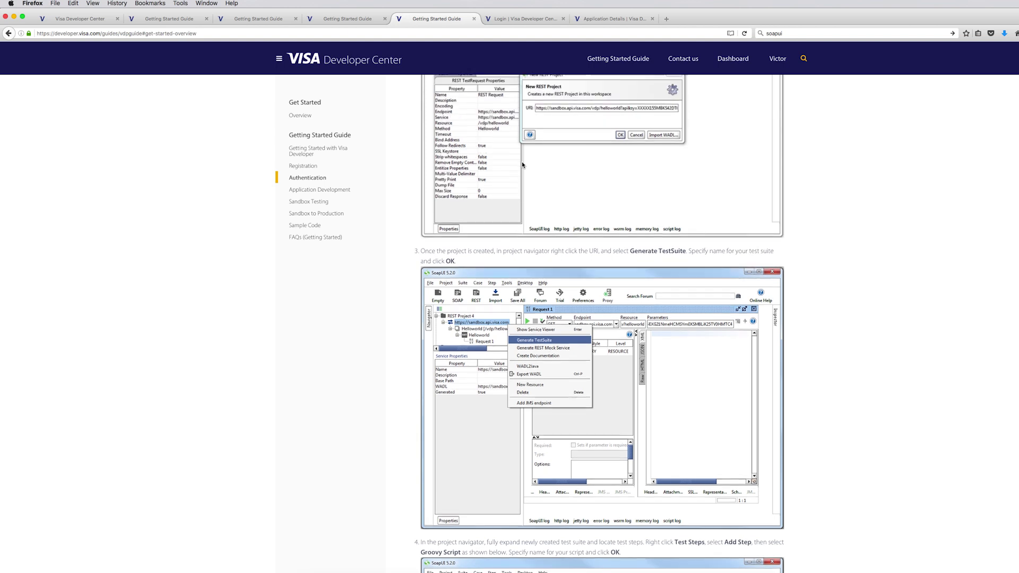
scroll(523, 164, "up", 6)
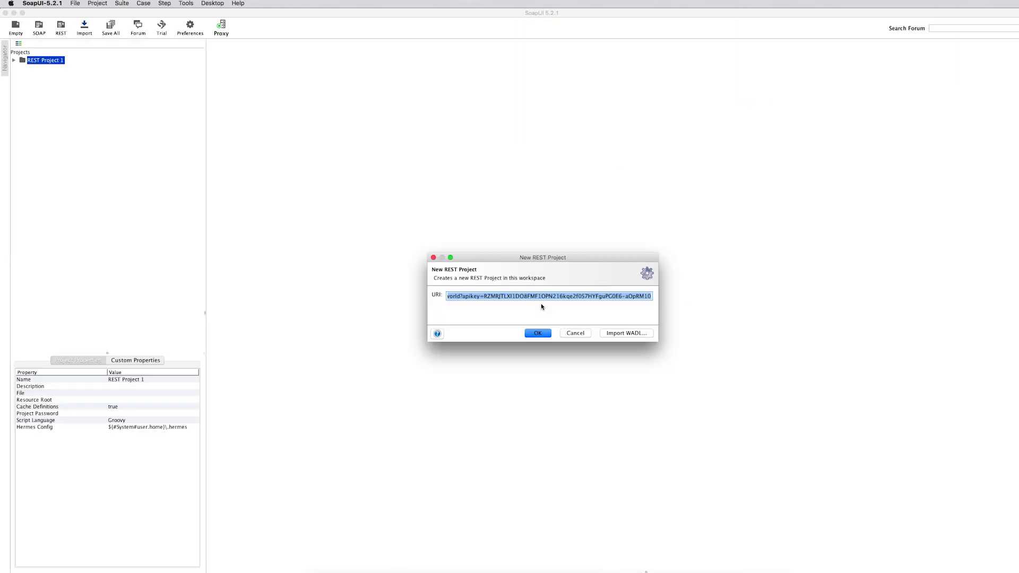
left_click(535, 334)
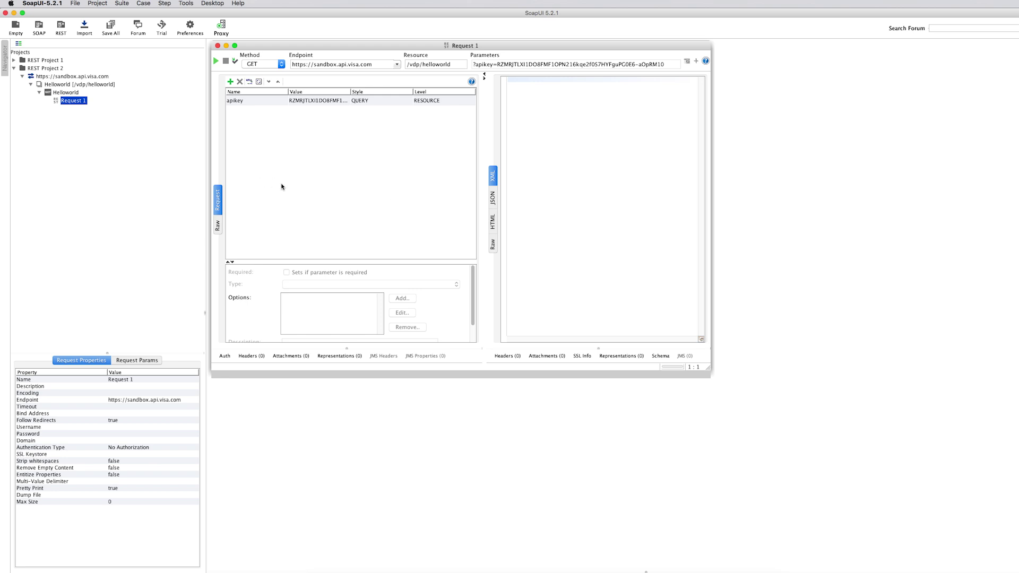
- Switch to the Getting Started Guide in Firefox and find the instruction for generating a TestSuite from the project's URL
key("super+Tab")
key("super+Tab")
key("super+Tab")
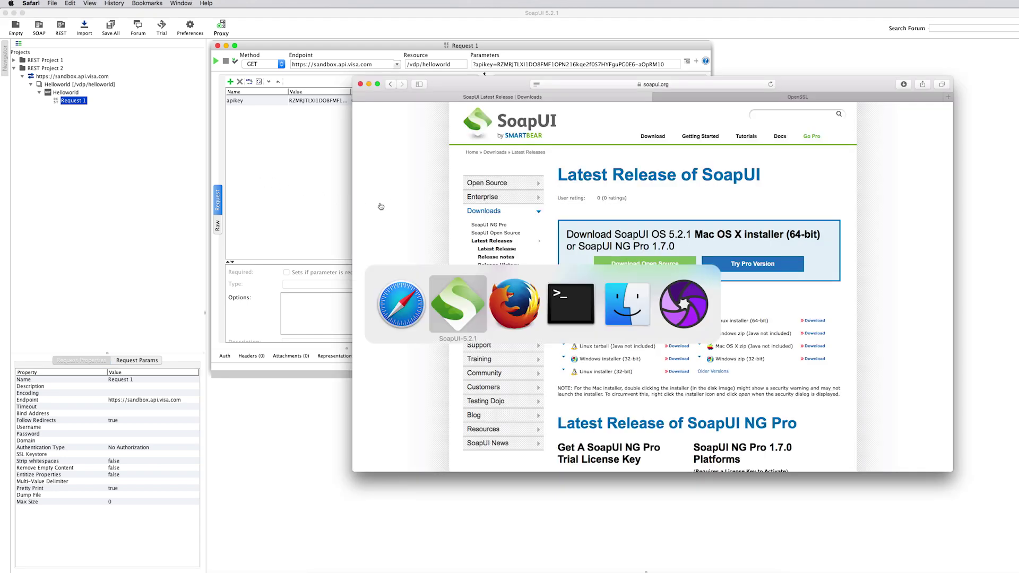
scroll(562, 222, "down", 10)
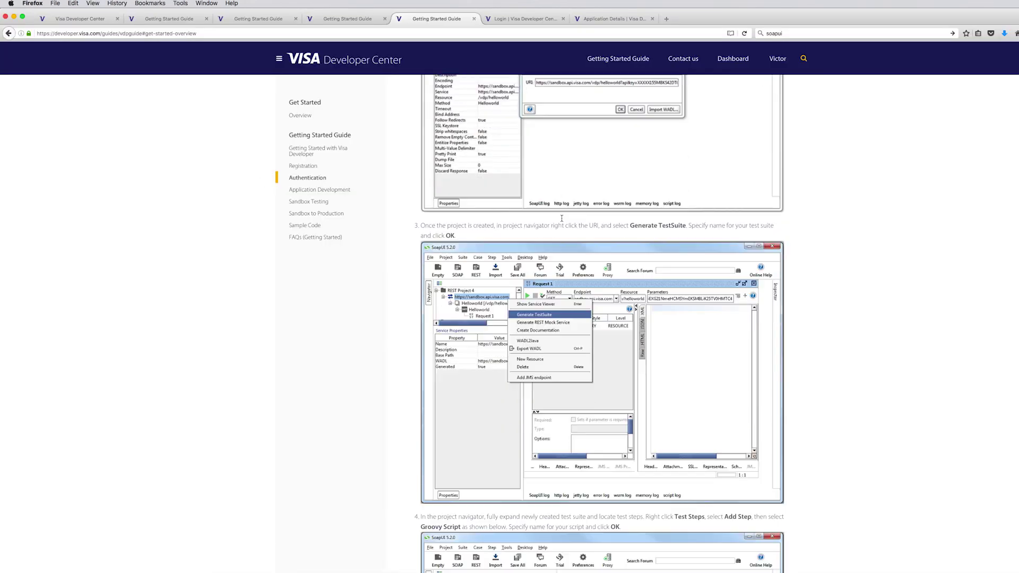
- Switch to SoapUI and generate a TestSuite for REST Project 2's sandbox service, with one TestCase per resource and the default name
scroll(562, 219, "down", 6)
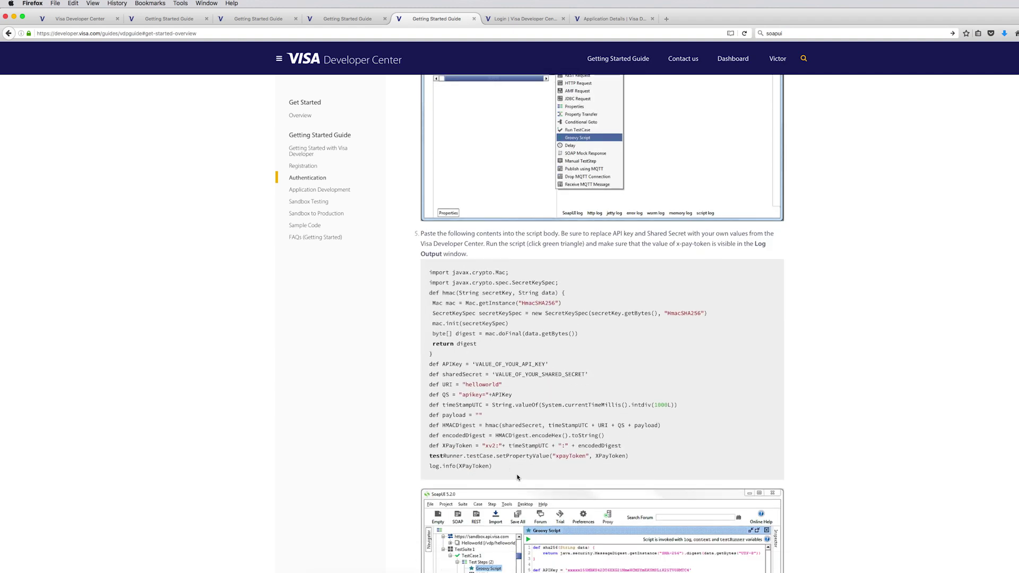
key("super+Tab")
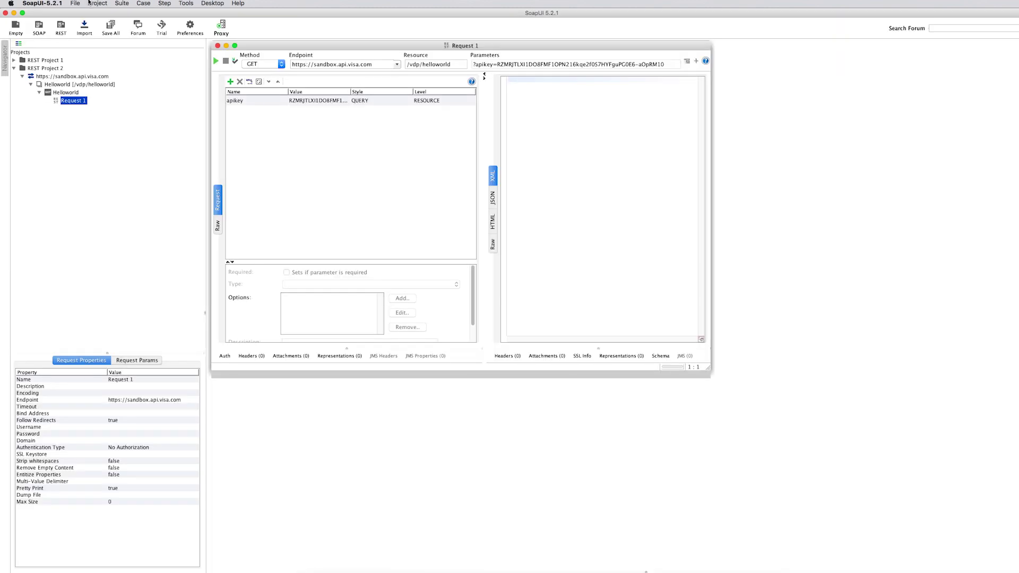
left_click(57, 78)
right_click(58, 78)
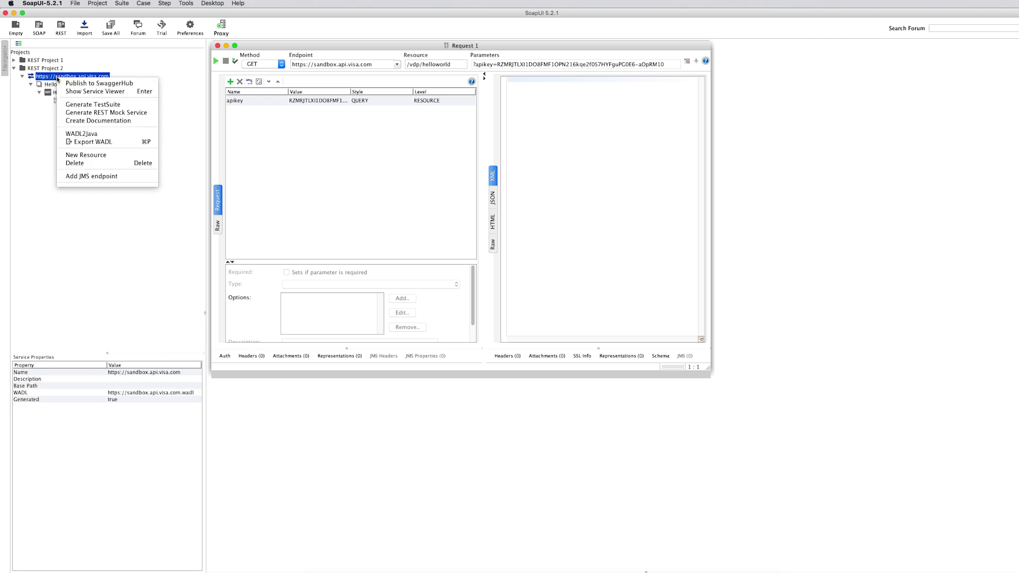
left_click(86, 105)
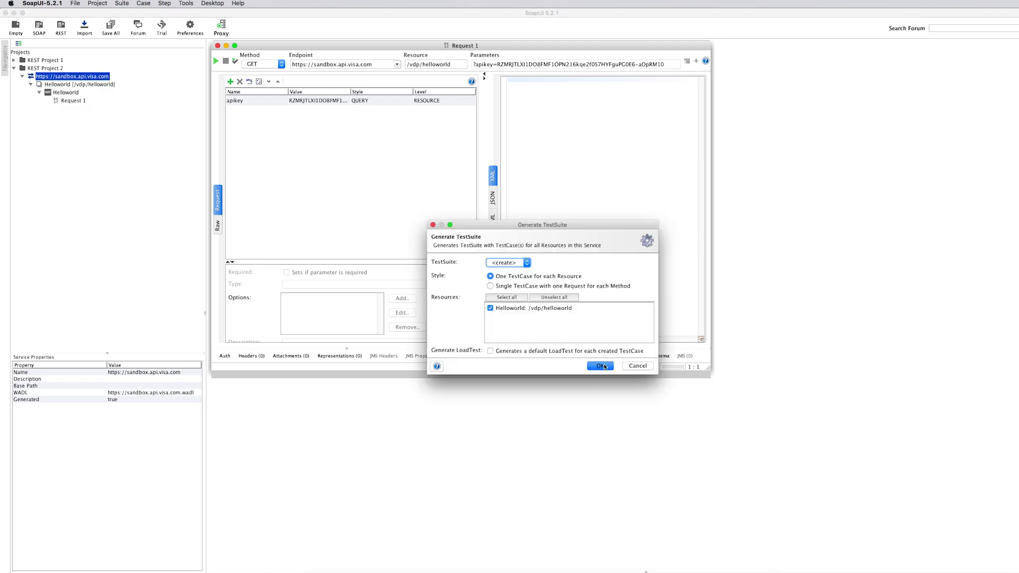
left_click(600, 365)
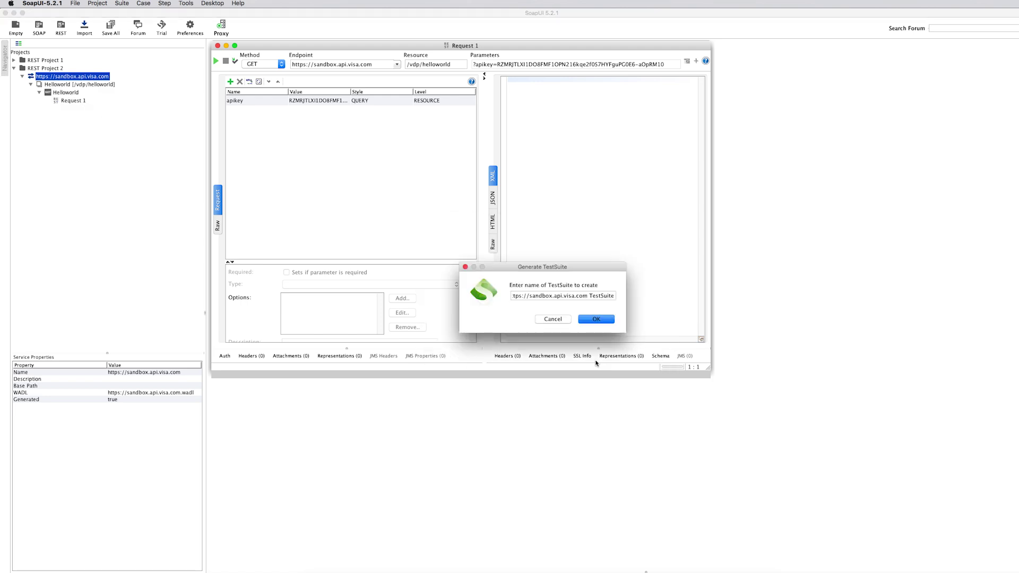
left_click(586, 320)
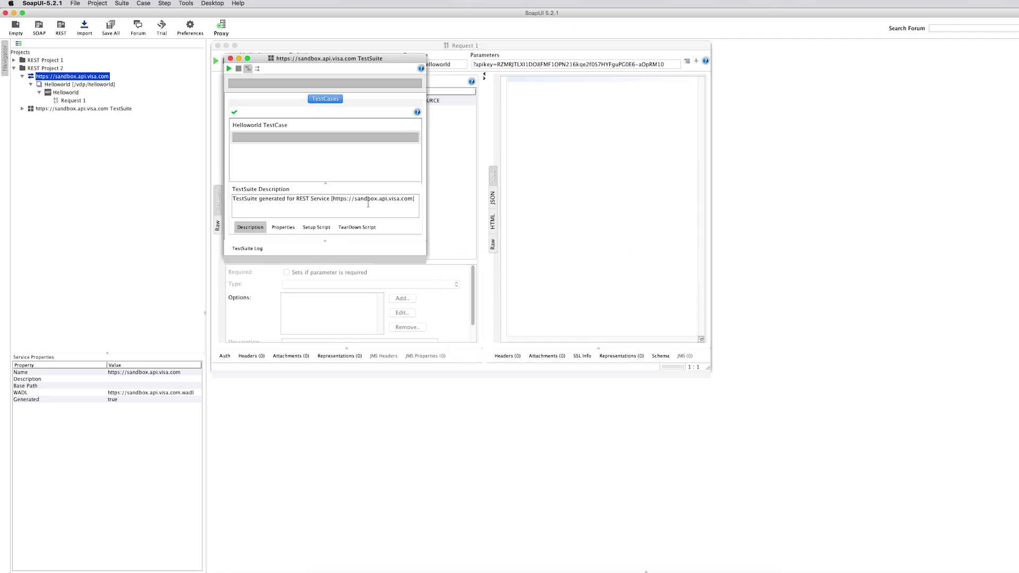
- Add a Groovy Script step with the default name to the Helloworld TestCase's test steps and enlarge its editor window
left_click(23, 109)
left_click(31, 116)
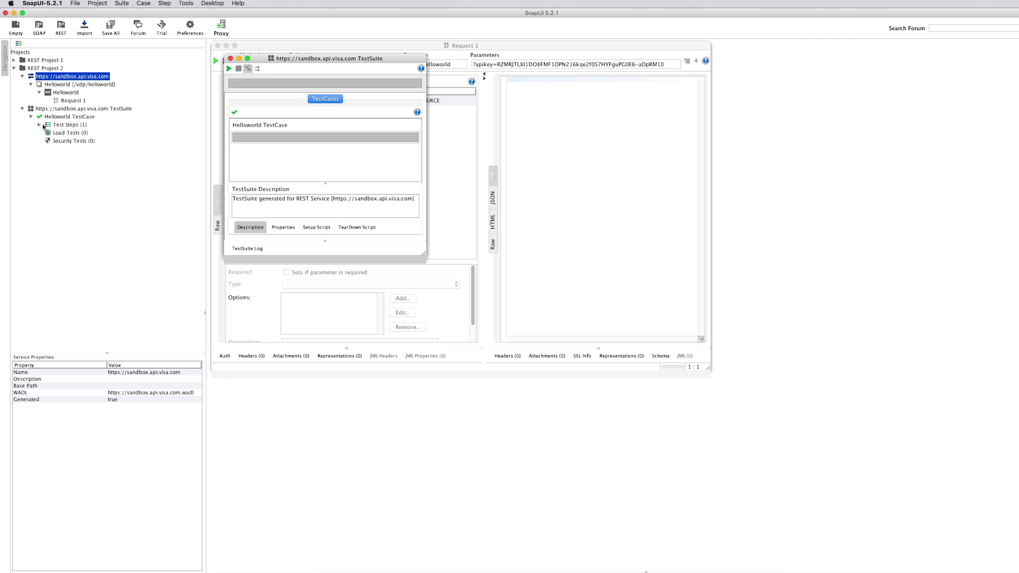
left_click(39, 125)
left_click(60, 125)
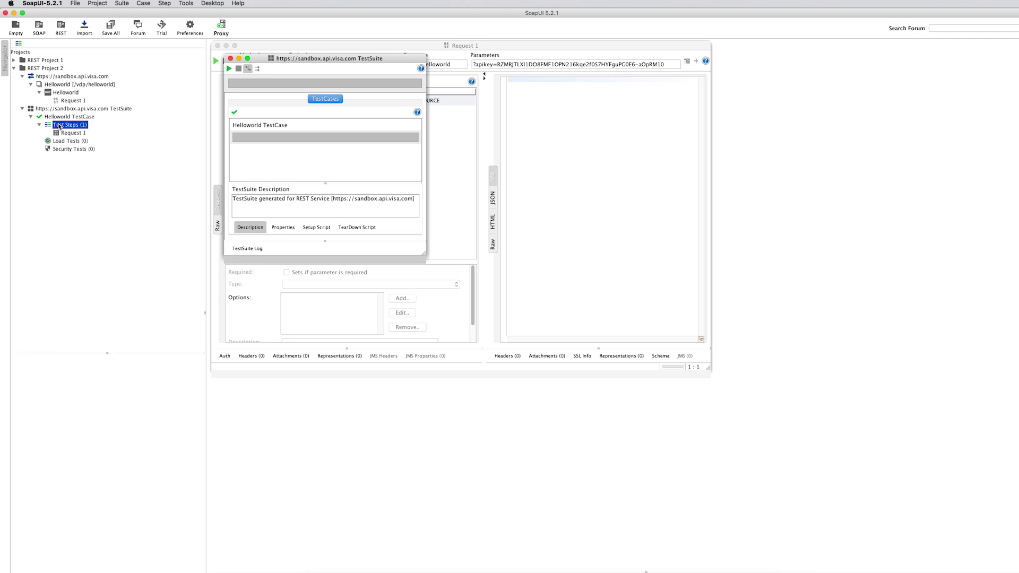
right_click(60, 126)
mouse_move(70, 137)
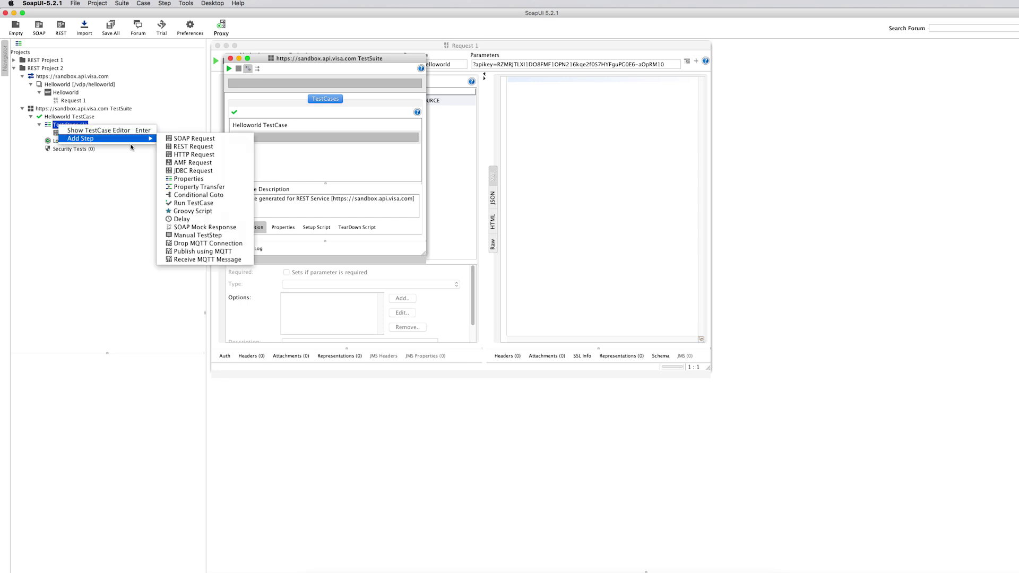
left_click(197, 212)
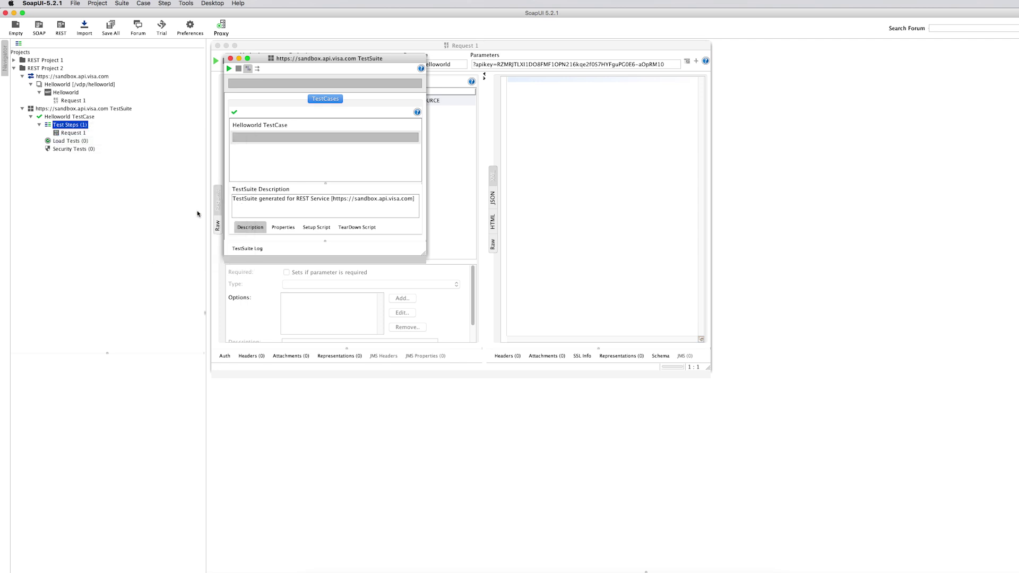
left_click(597, 321)
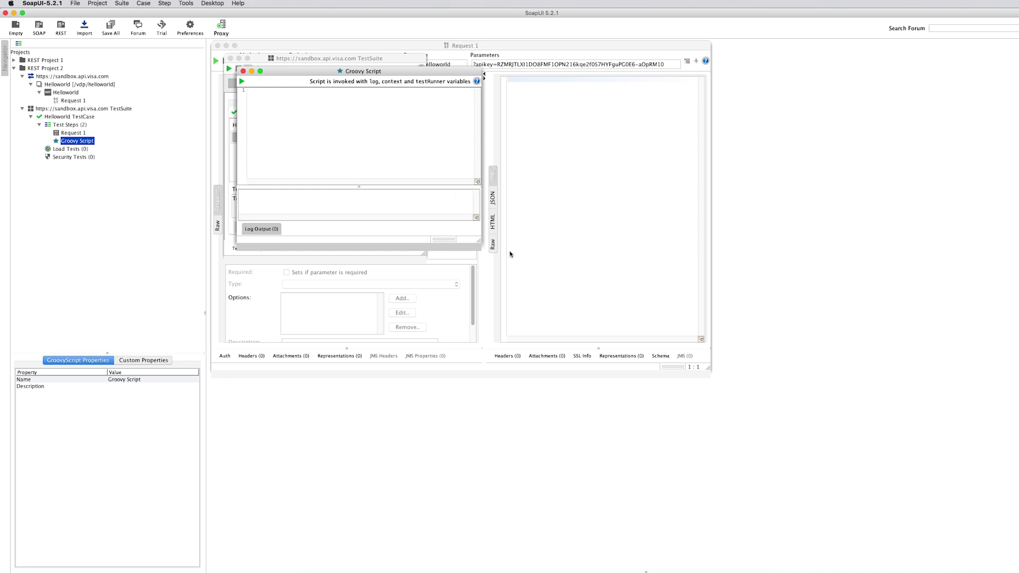
left_click_drag(480, 244, 608, 316)
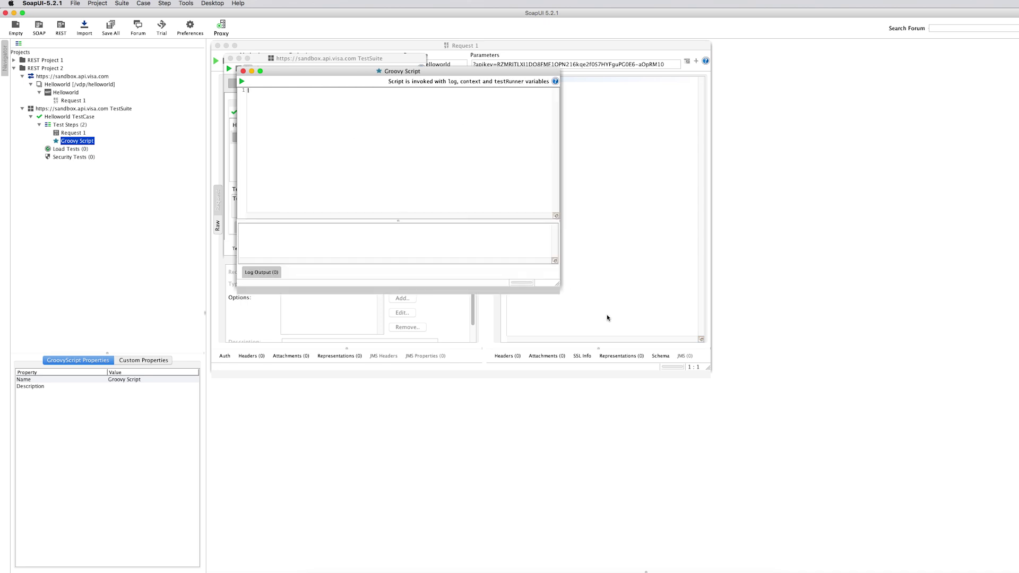
- Copy the complete X-Pay Token sample script from the Getting Started Guide in Firefox into the Groovy Script editor in SoapUI
key("super+Tab")
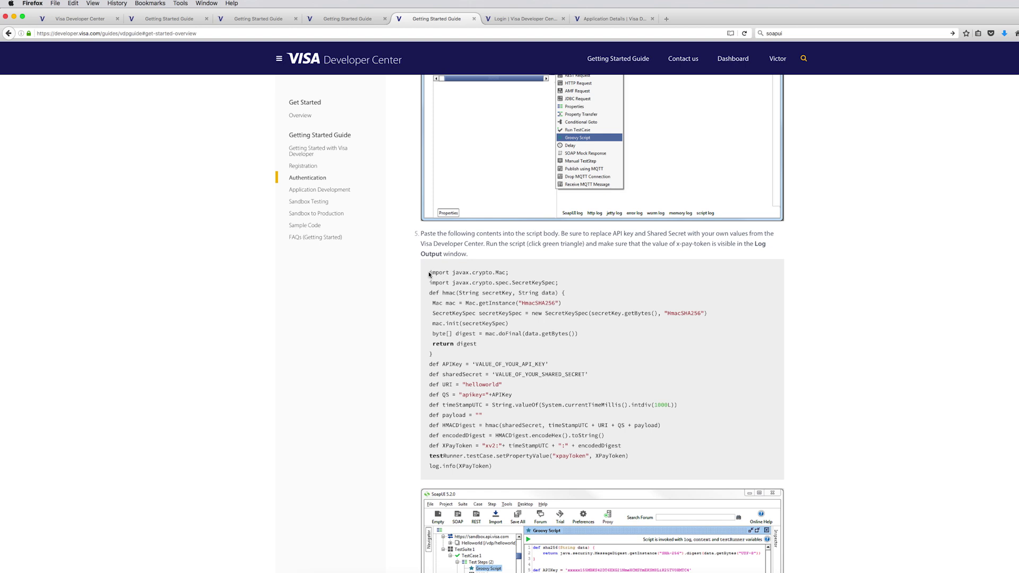
left_click_drag(455, 291, 510, 466)
key("super+c")
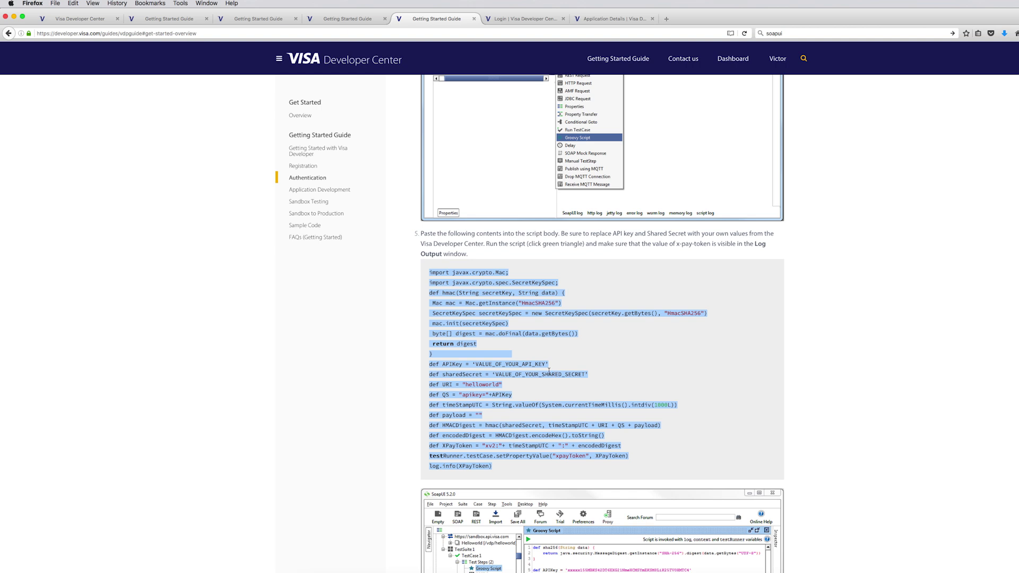
key("super+Tab")
key("super+v")
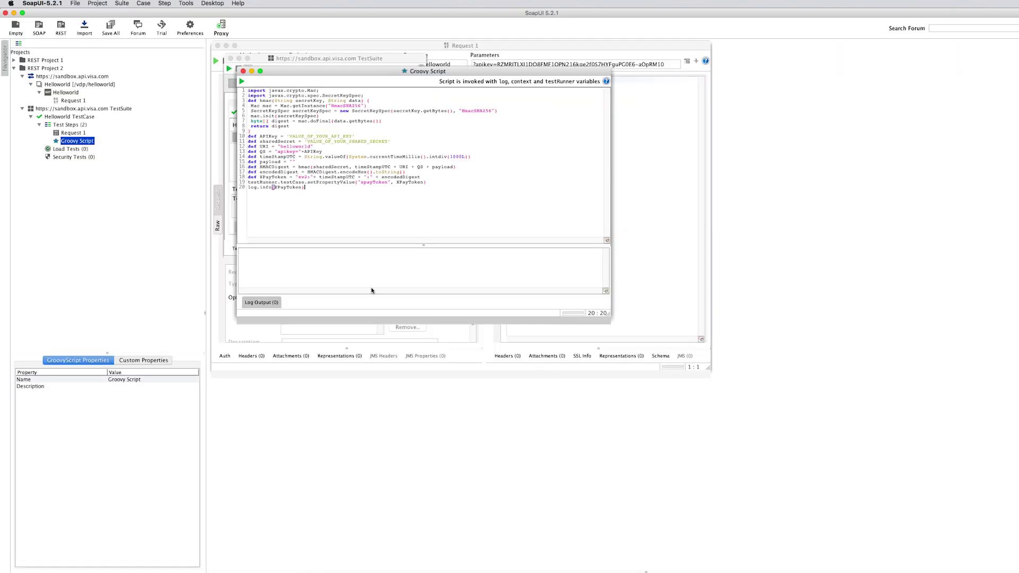
- Copy the API key from the application details in Firefox and replace the script's APIKey placeholder with it in SoapUI, within single quotes
mouse_move(395, 572)
left_click(437, 540)
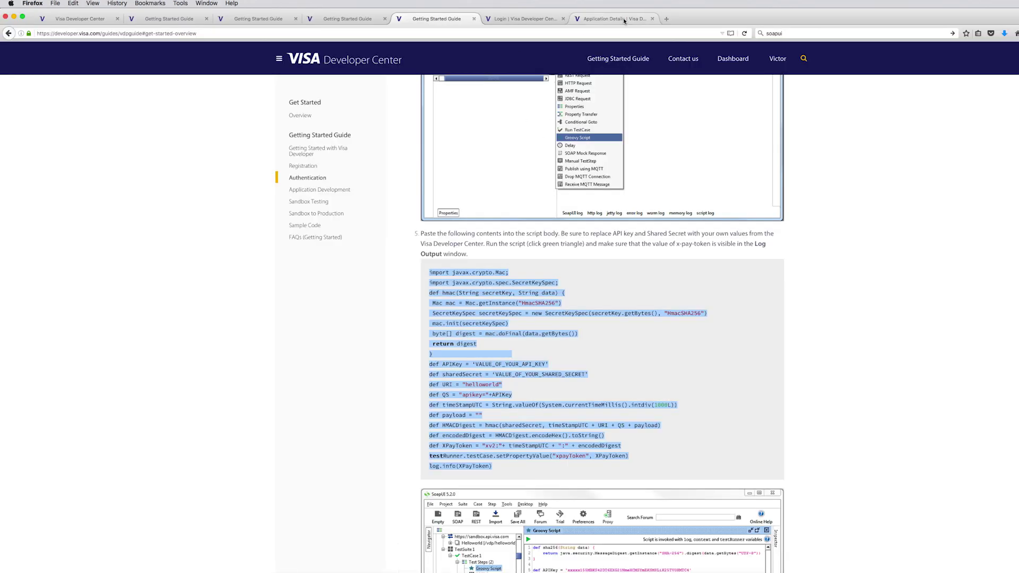
left_click(625, 20)
left_click_drag(339, 295, 59, 295)
key("super+c")
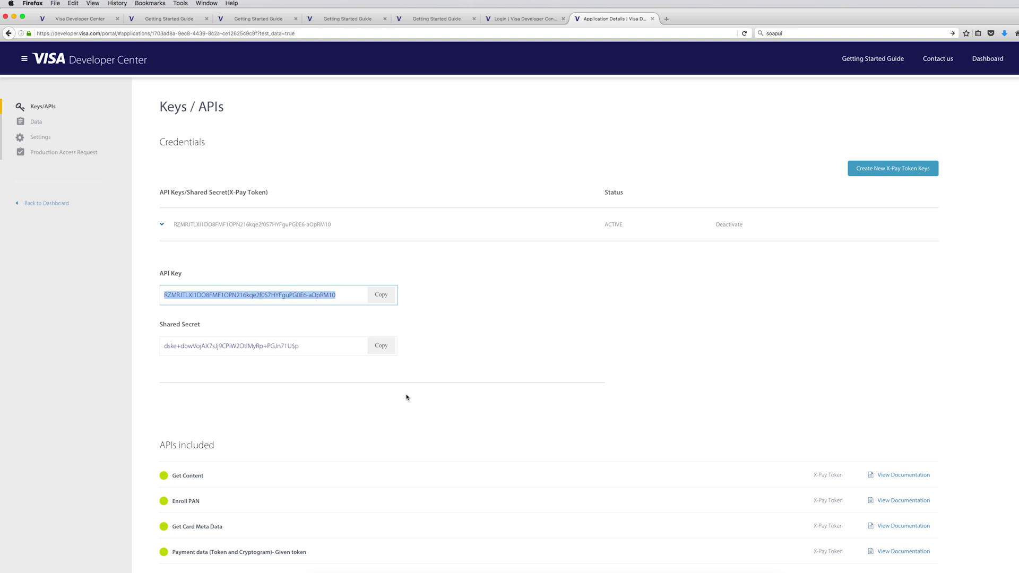
key("super+Tab")
key("super+Tab")
key("super+Tab")
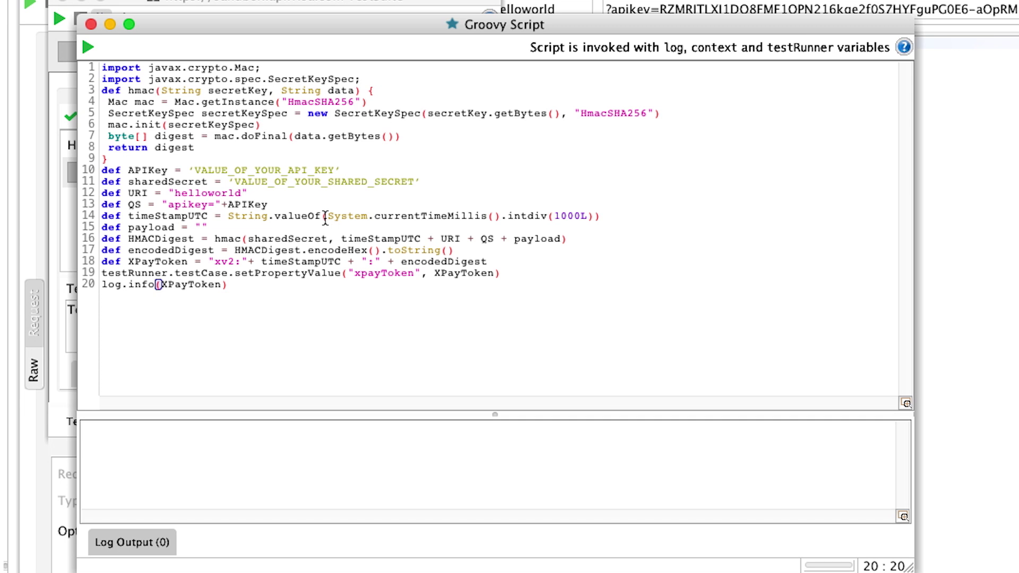
left_click_drag(188, 170, 343, 170)
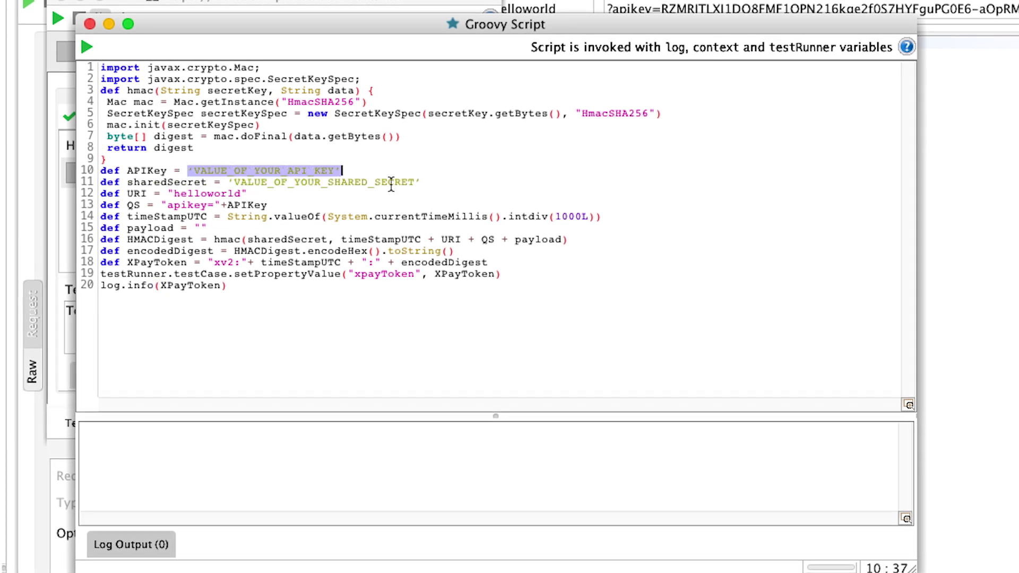
type("''")
key("Left")
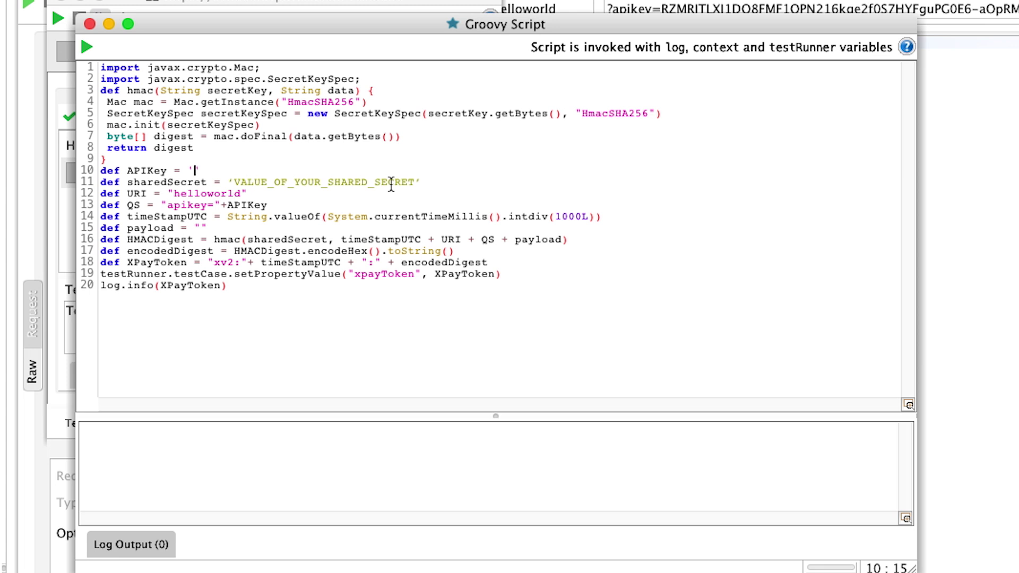
key("super+v")
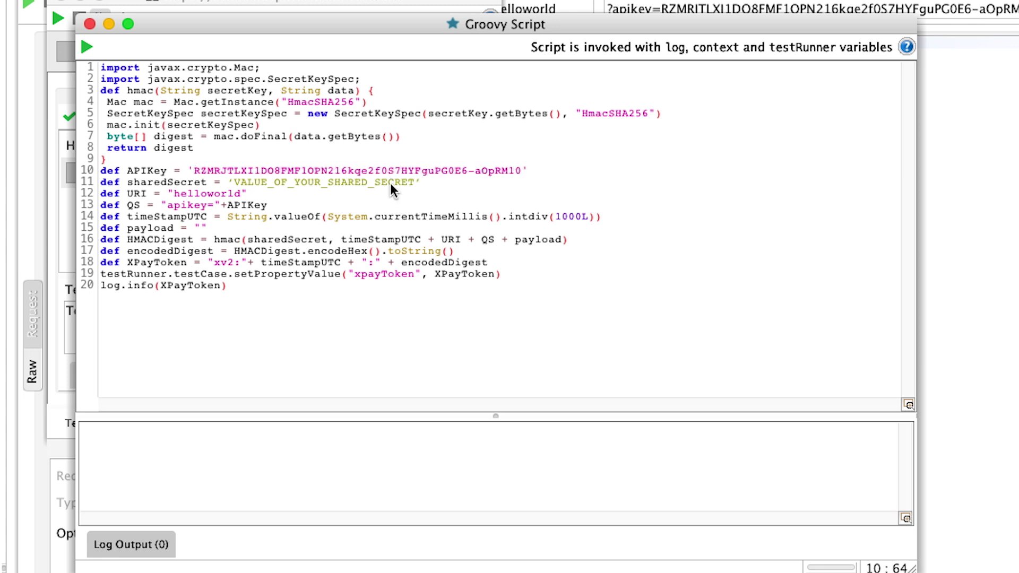
- Copy the shared secret from Firefox and replace the script's sharedSecret placeholder with it in SoapUI, within single quotes
key("super+Tab")
key("super+Tab")
key("super+Tab")
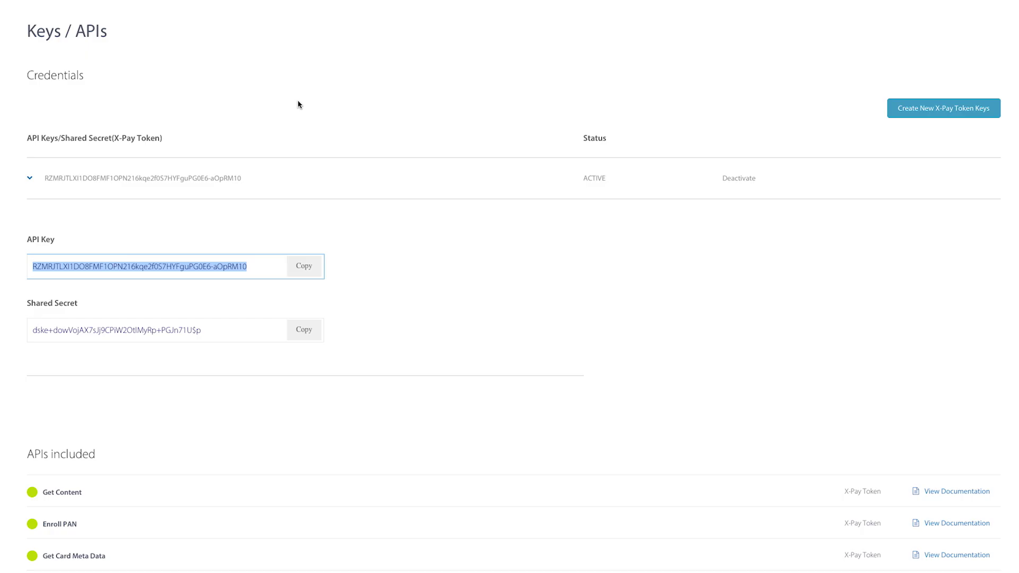
left_click_drag(215, 334, 31, 330)
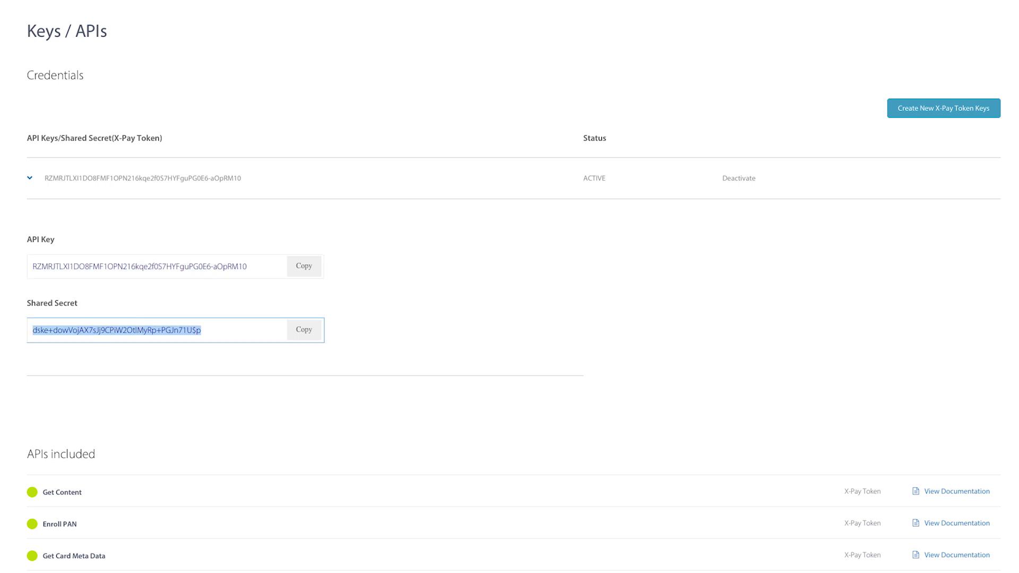
key("super+Tab")
left_click_drag(423, 182, 229, 182)
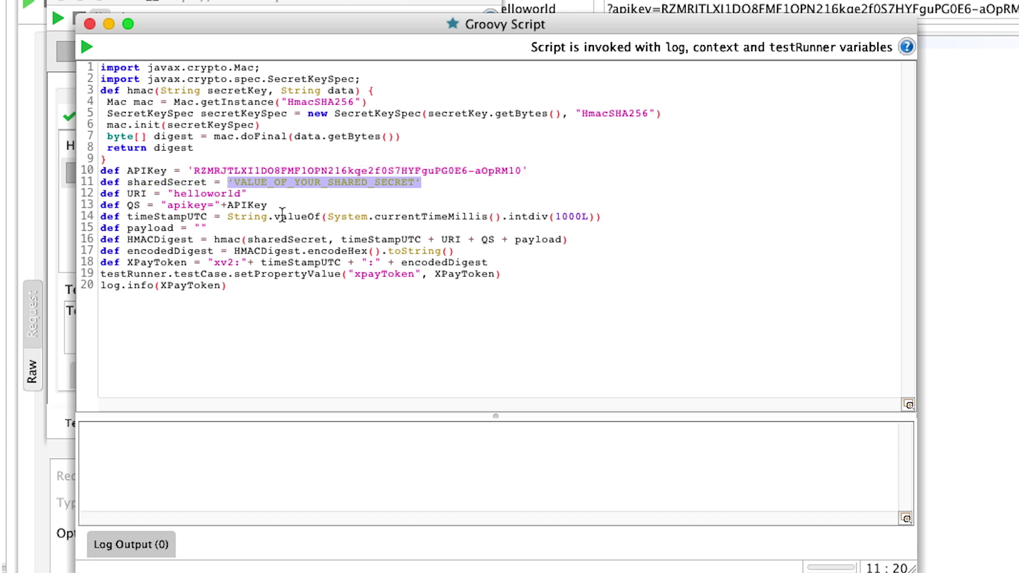
key("BackSpace")
type("''")
key("Left")
key("super+v")
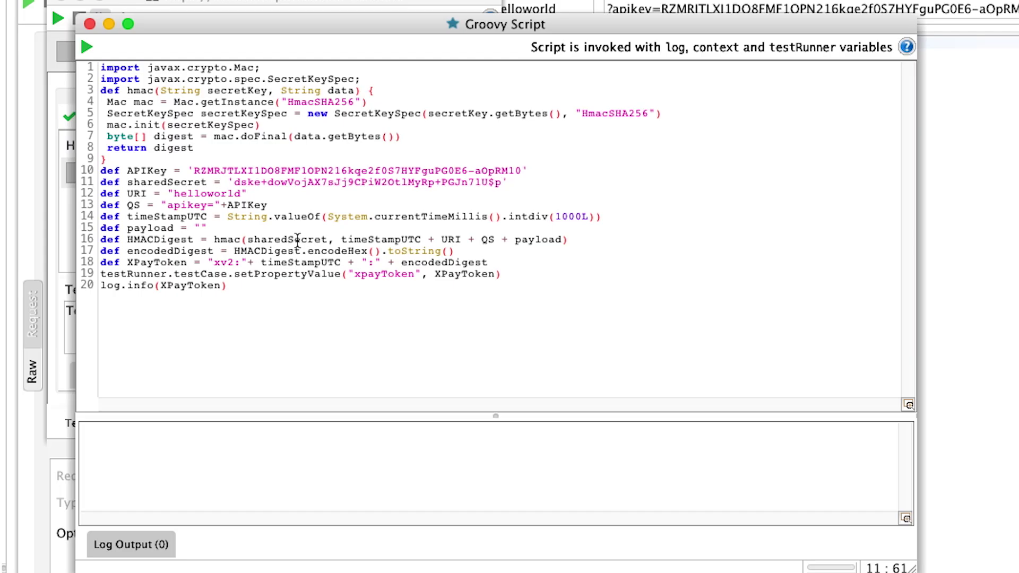
- Examine the arguments of the script's hmac call: sharedSecret, timeStampUTC, URI, QS and payload
double_click(298, 239)
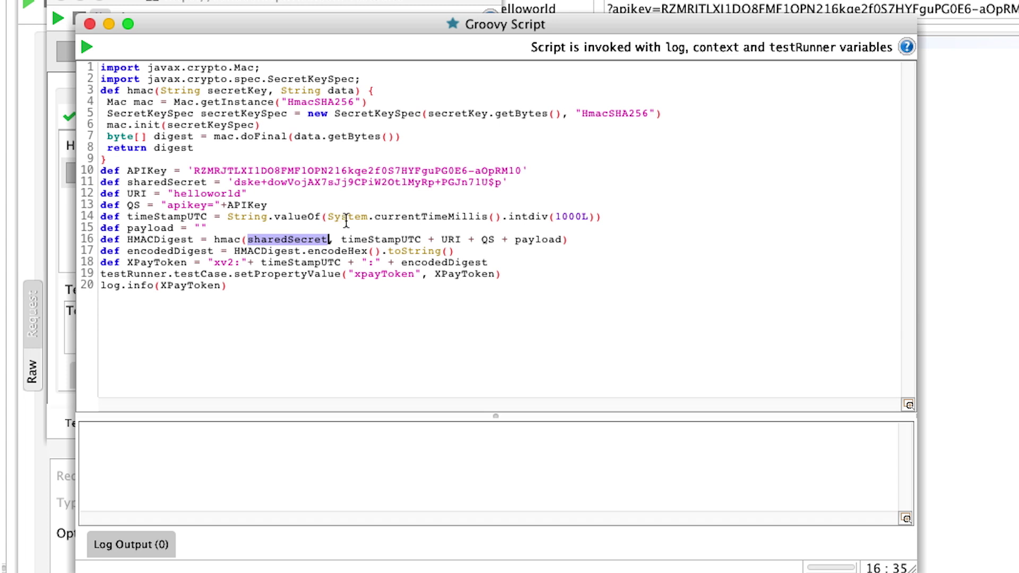
double_click(376, 237)
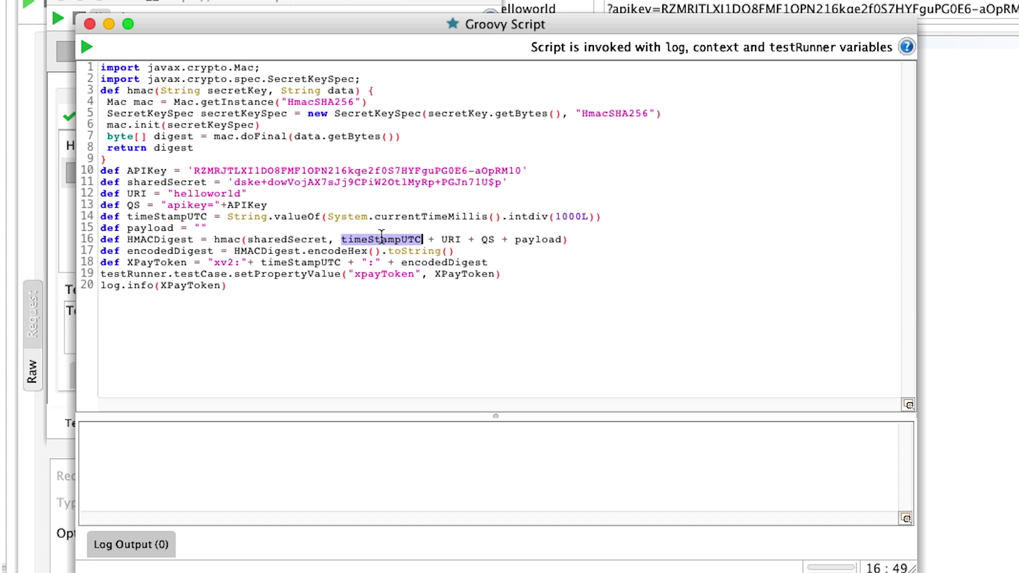
left_click(454, 240)
double_click(453, 239)
double_click(484, 240)
double_click(529, 239)
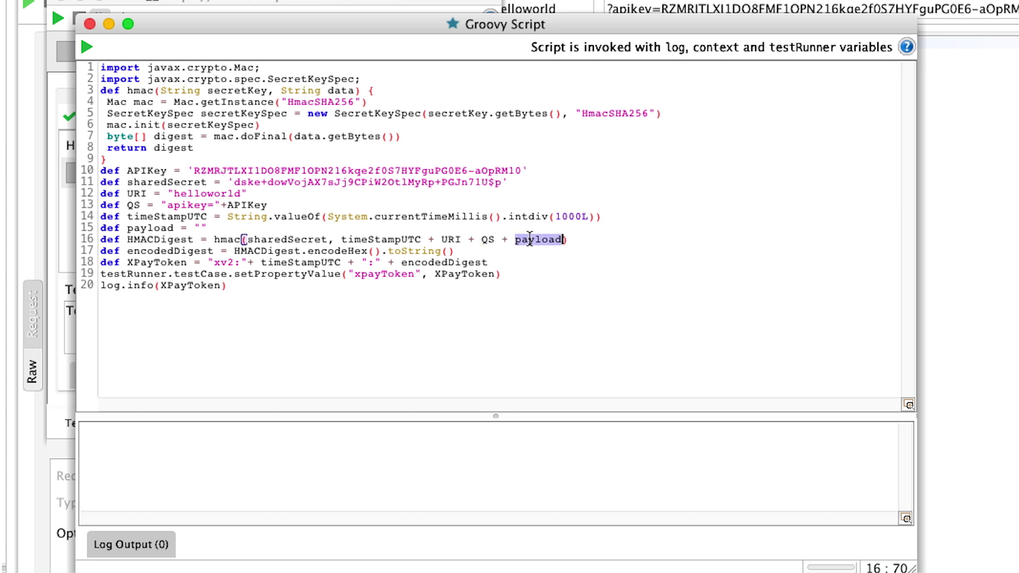
- Run the Groovy script and select the X-Pay Token entry in its log output
left_click(371, 229)
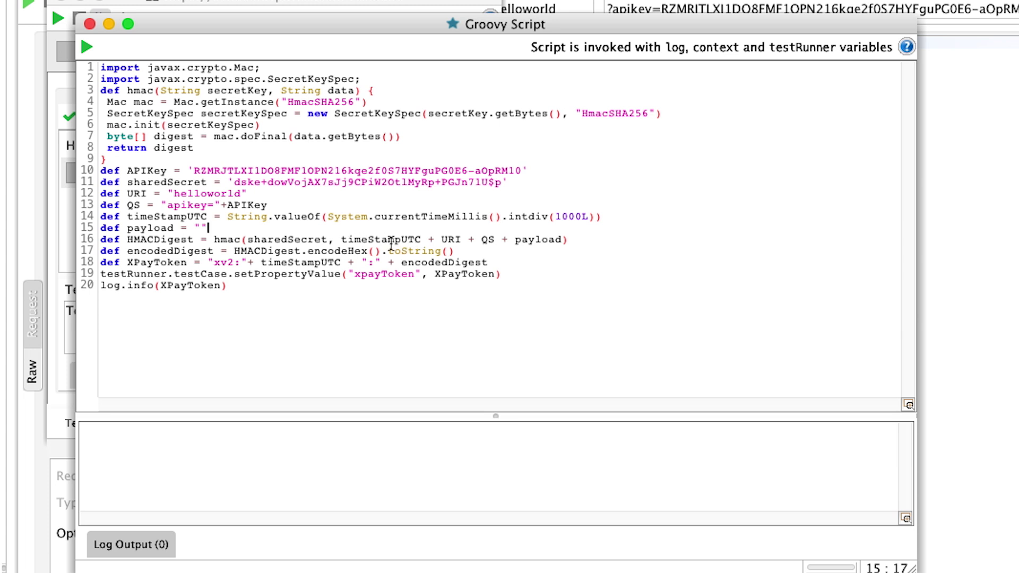
left_click(87, 47)
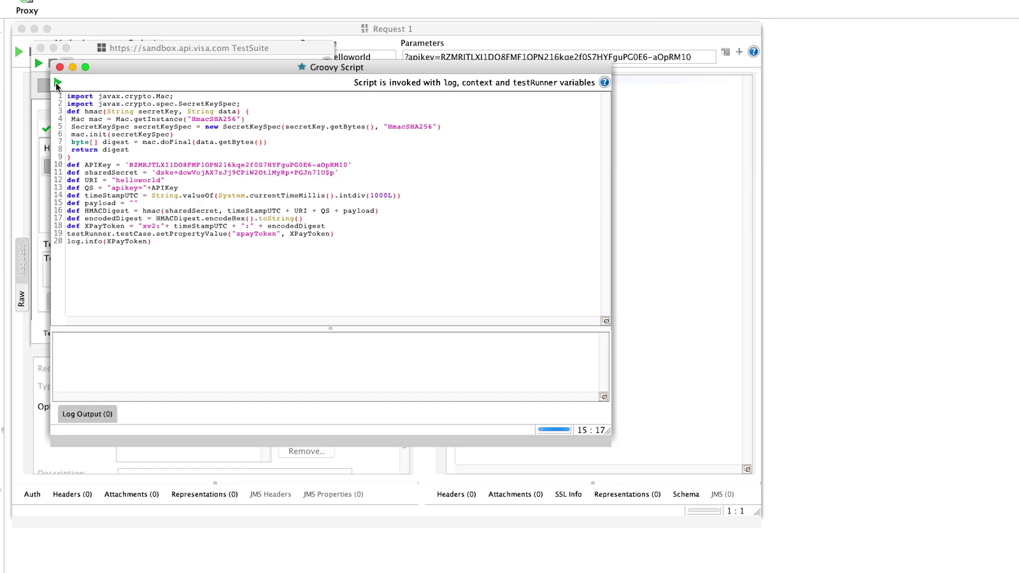
triple_click(360, 344)
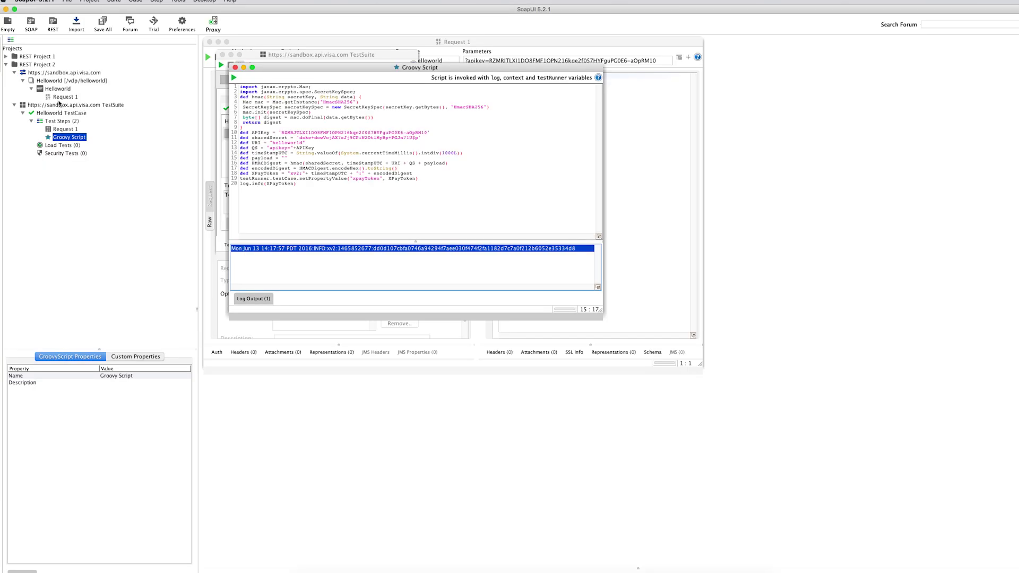
- Open Request 1 under the Helloworld resource and start adding an HTTP header to it
double_click(60, 99)
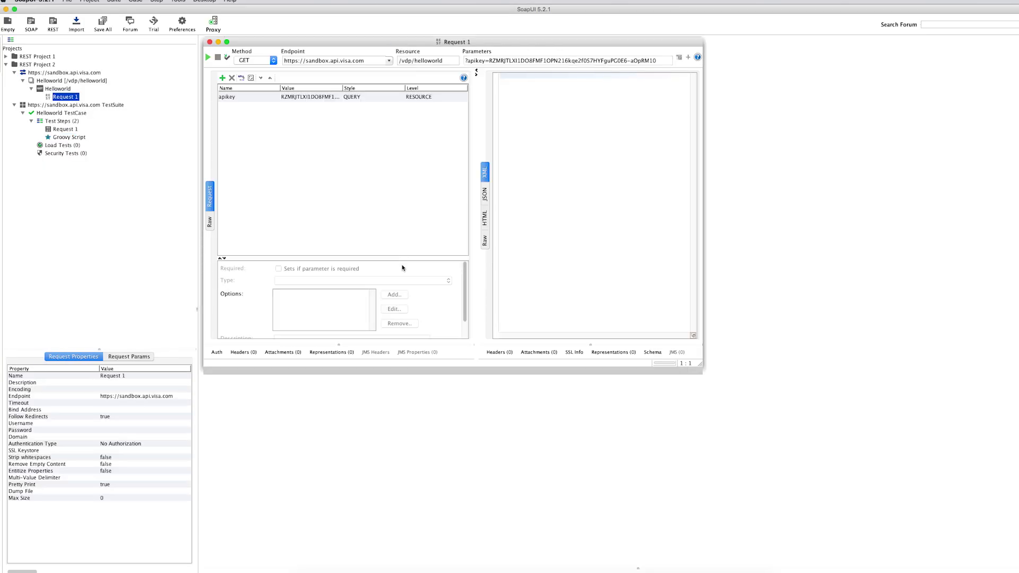
left_click(244, 353)
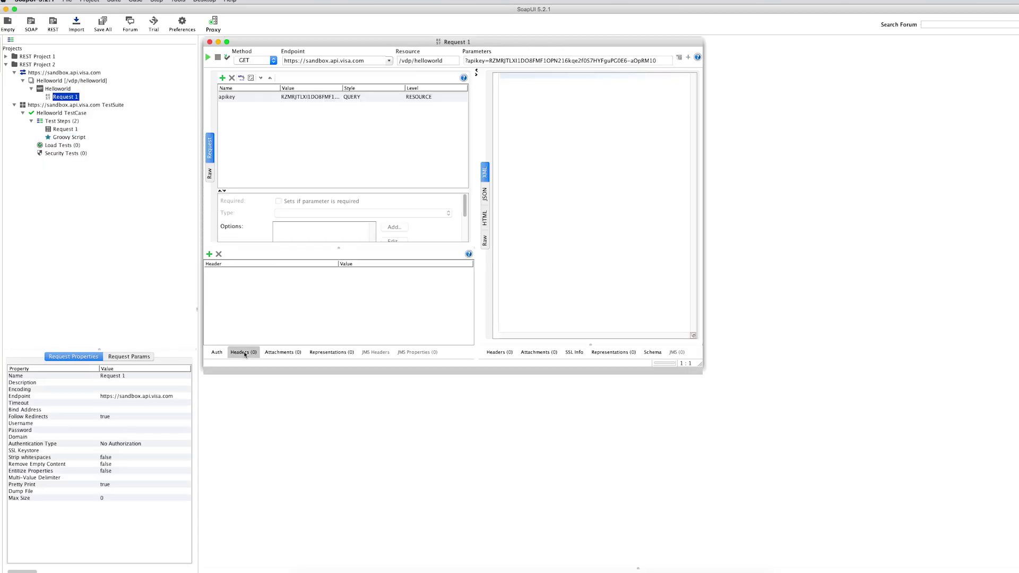
left_click(210, 255)
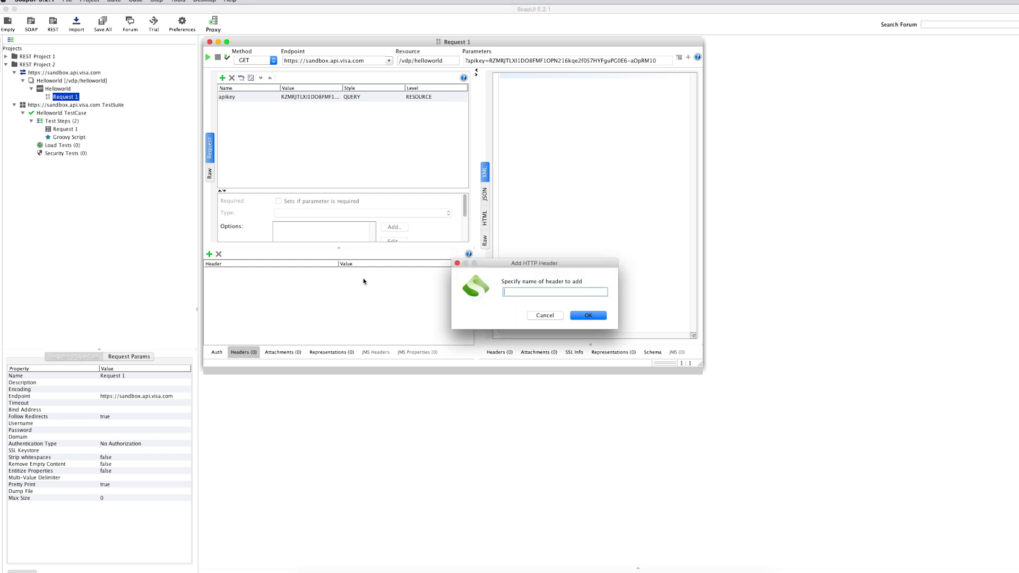
- Switch to Firefox and bring up the Getting Started Guide page containing the Groovy script instructions
key("super+Tab")
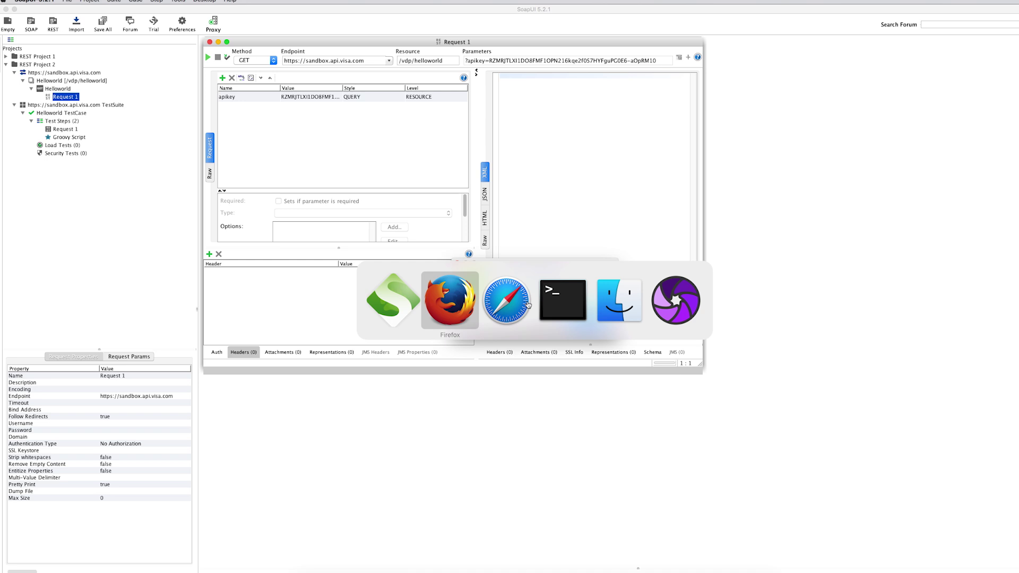
key("super+Tab")
key("super+Tab")
key("super+Tab")
key("super+Tab")
key("super+Tab")
key("super+Tab")
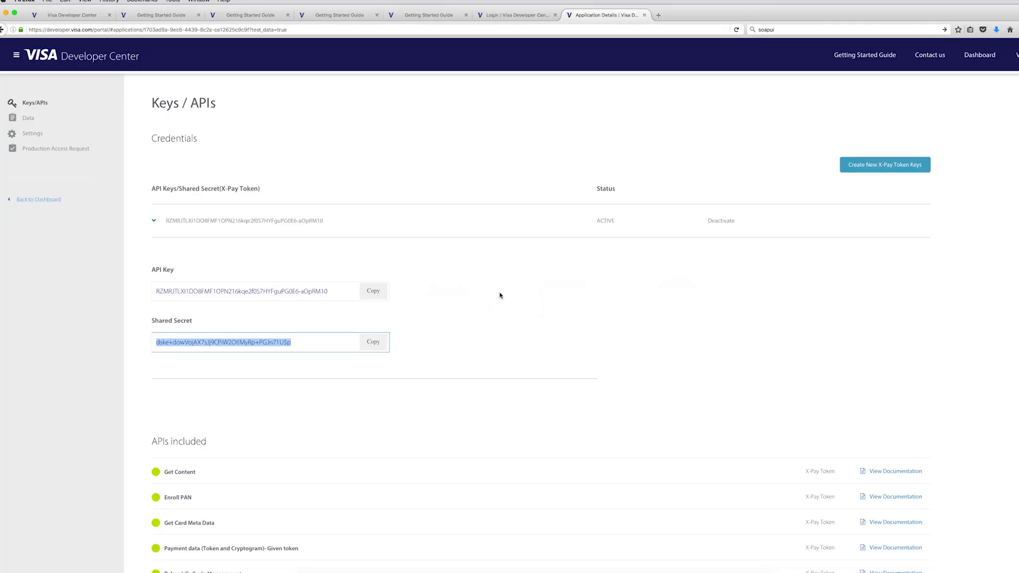
left_click(508, 16)
left_click(414, 16)
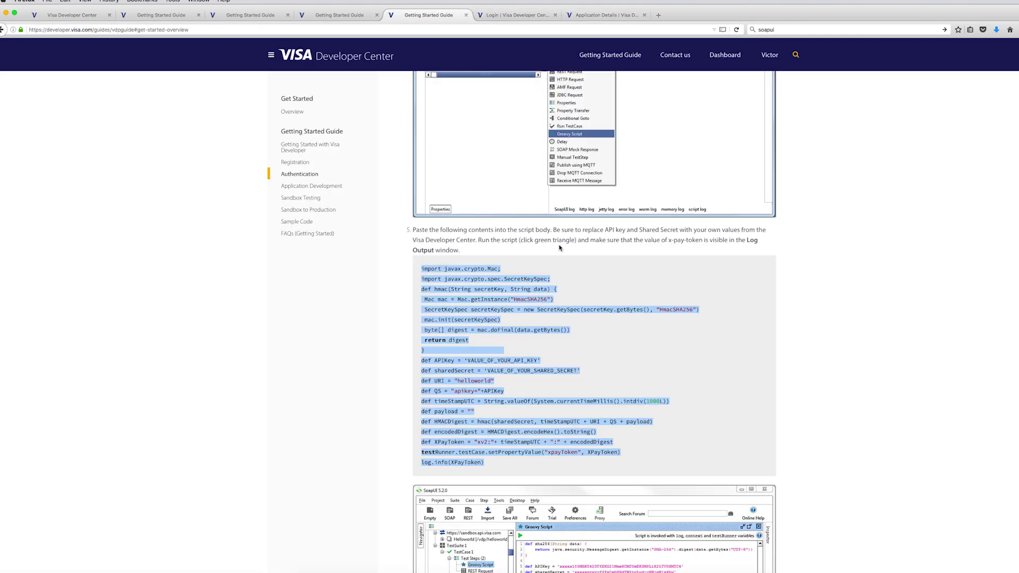
- Copy the header name x-pay-token from the guide's step 7 and add a header with that name to Request 1 in SoapUI
scroll(566, 237, "down", 4)
scroll(565, 237, "down", 5)
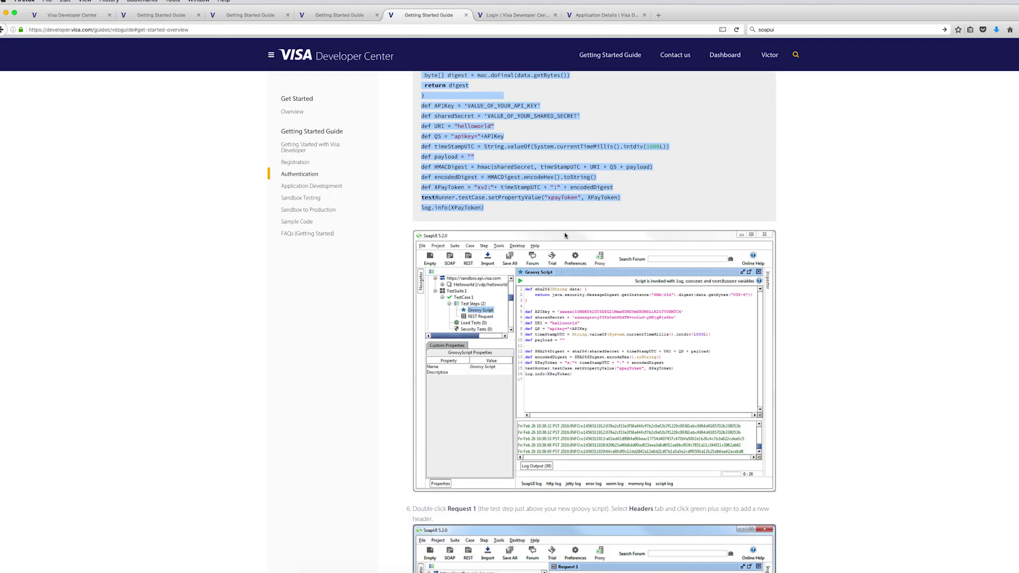
scroll(565, 234, "down", 4)
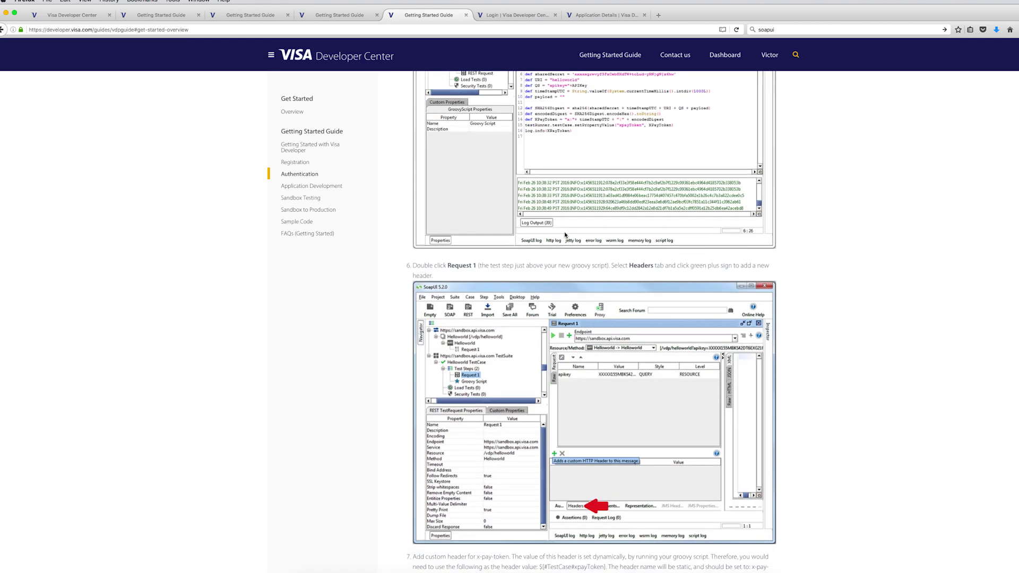
scroll(564, 234, "down", 1)
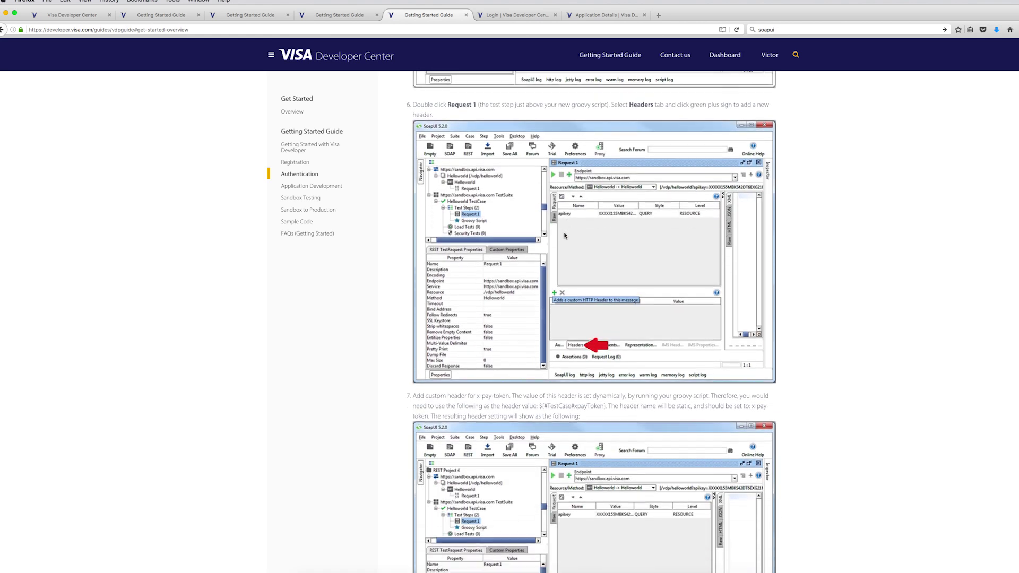
scroll(571, 240, "down", 1)
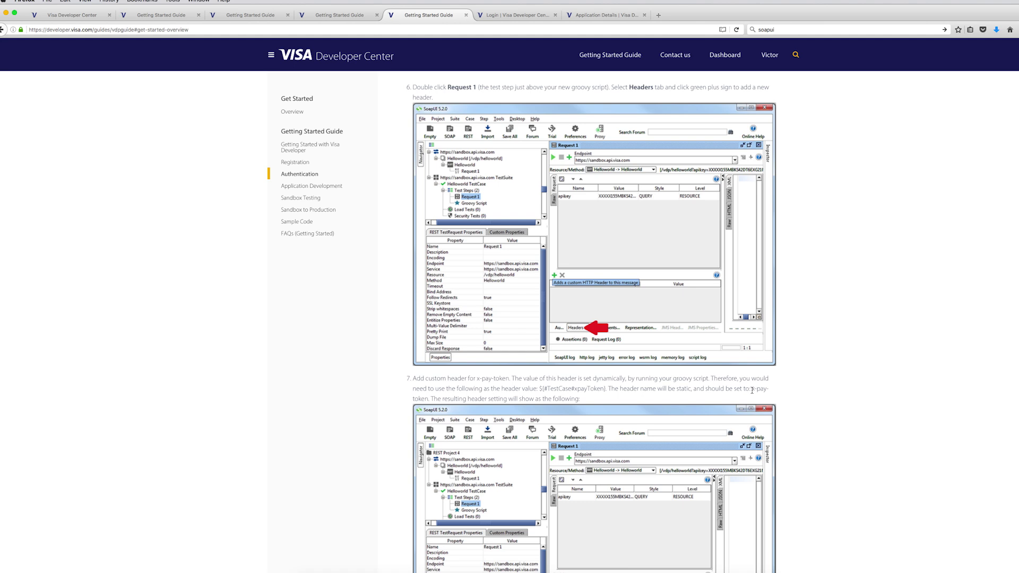
left_click_drag(756, 390, 426, 399)
key("super+c")
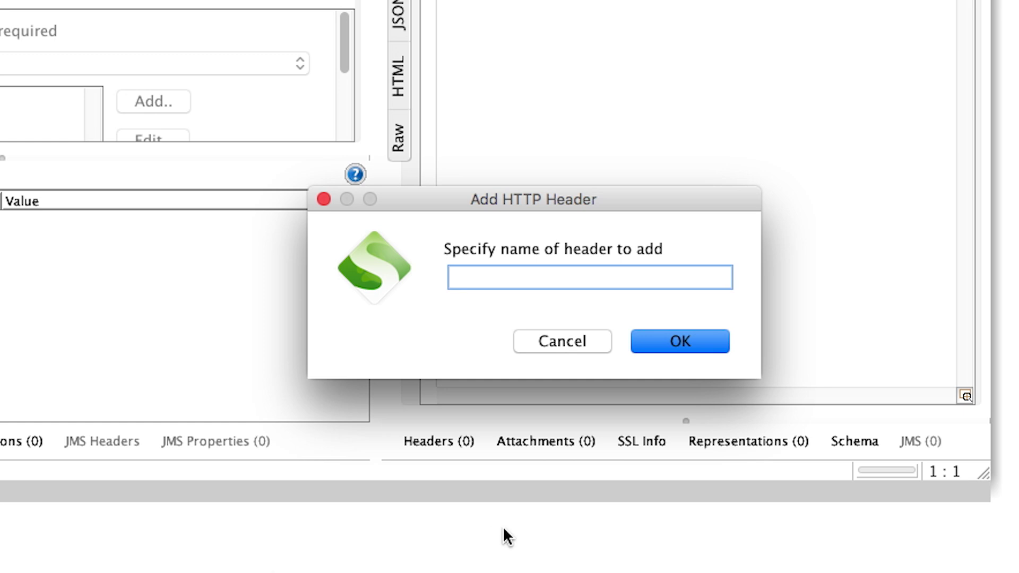
key("super+v")
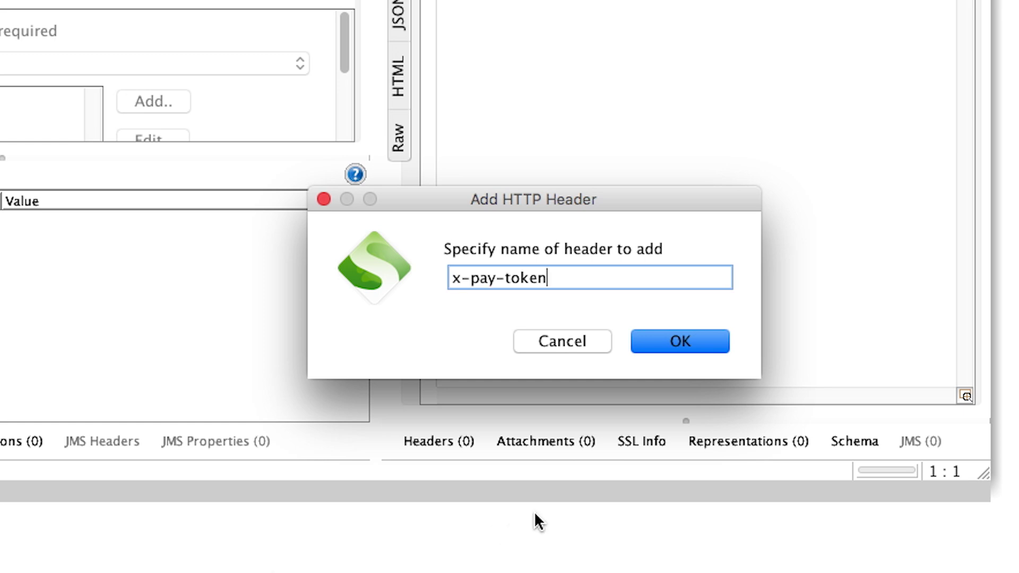
left_click(680, 341)
- Copy ${#TestCase#xpayToken} from the guide in Firefox and set it as the x-pay-token header's value in SoapUI
left_click(340, 271)
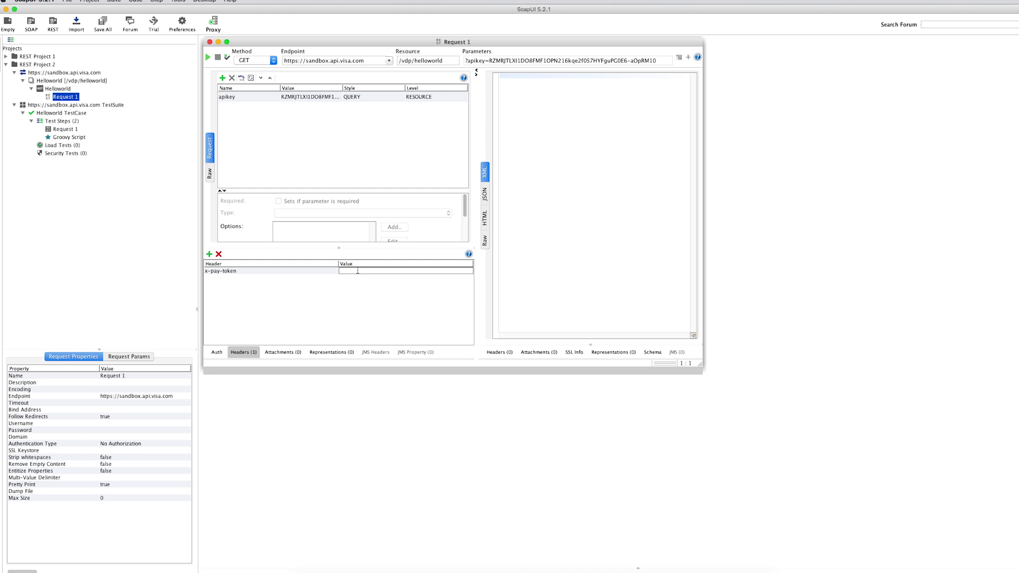
key("super+Tab")
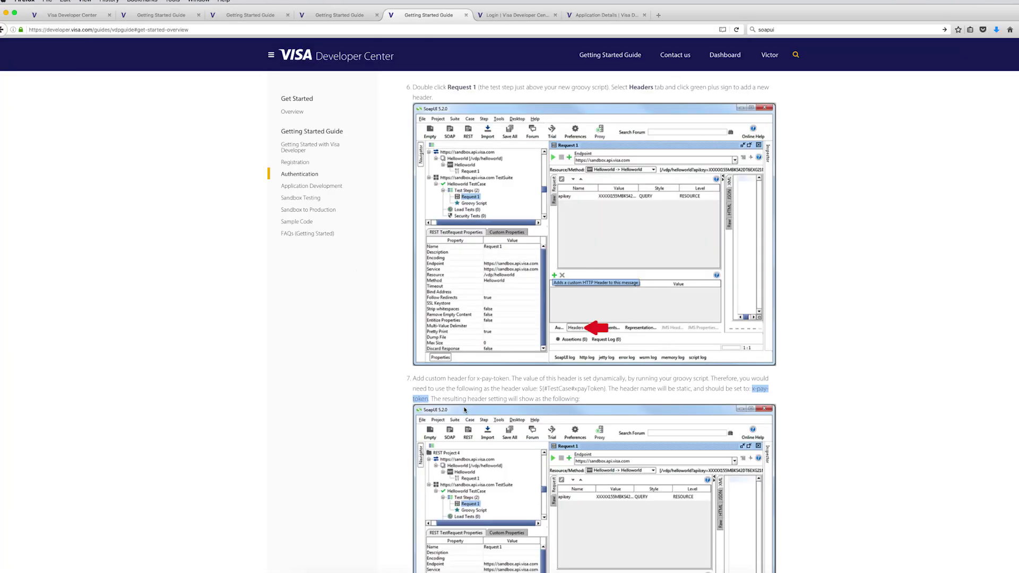
left_click_drag(540, 389, 605, 390)
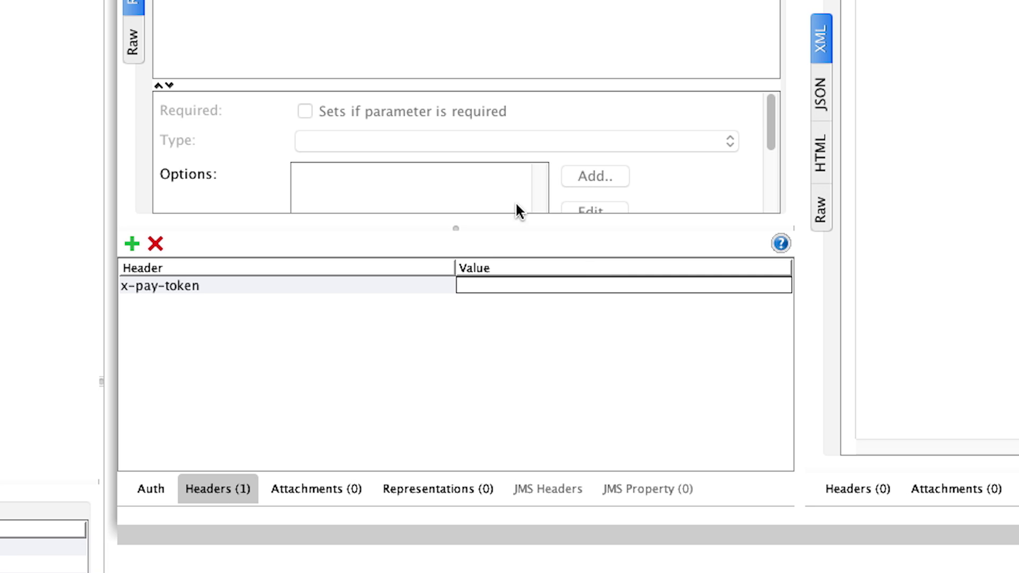
key("super+v")
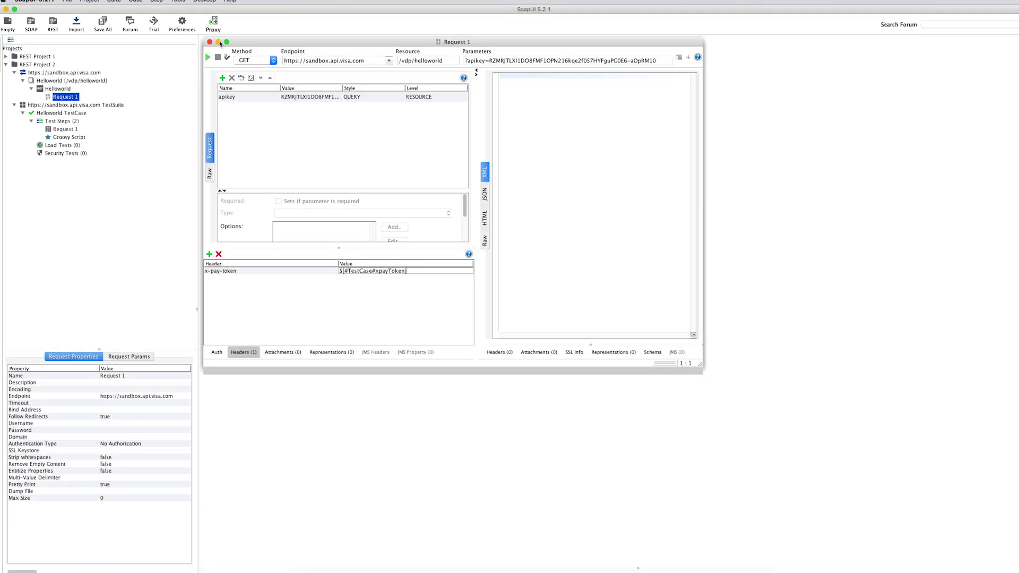
- Run Request 1 with the x-pay-token header and examine the response body as JSON
left_click(209, 60)
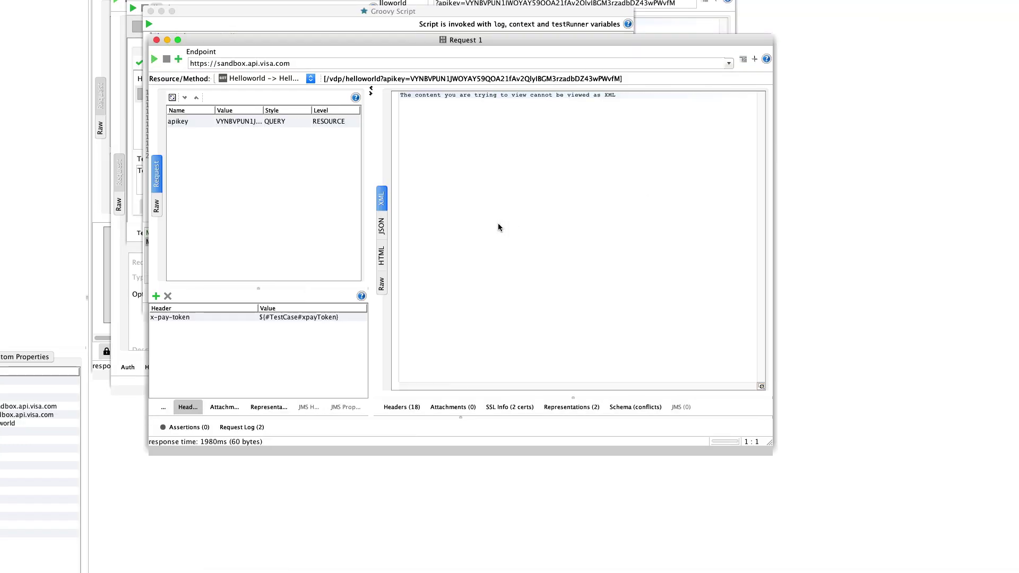
left_click(381, 223)
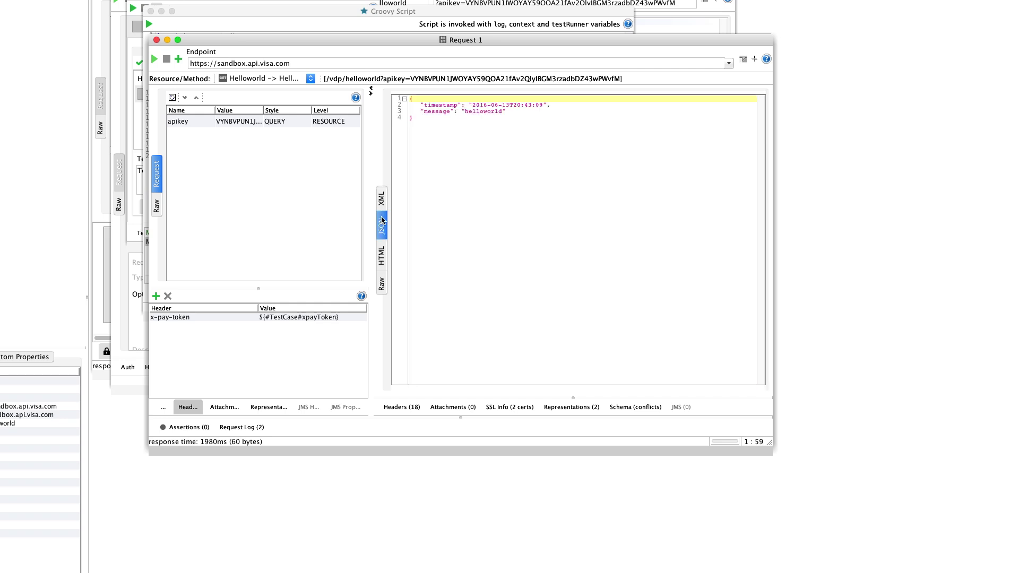
left_click_drag(417, 124, 406, 104)
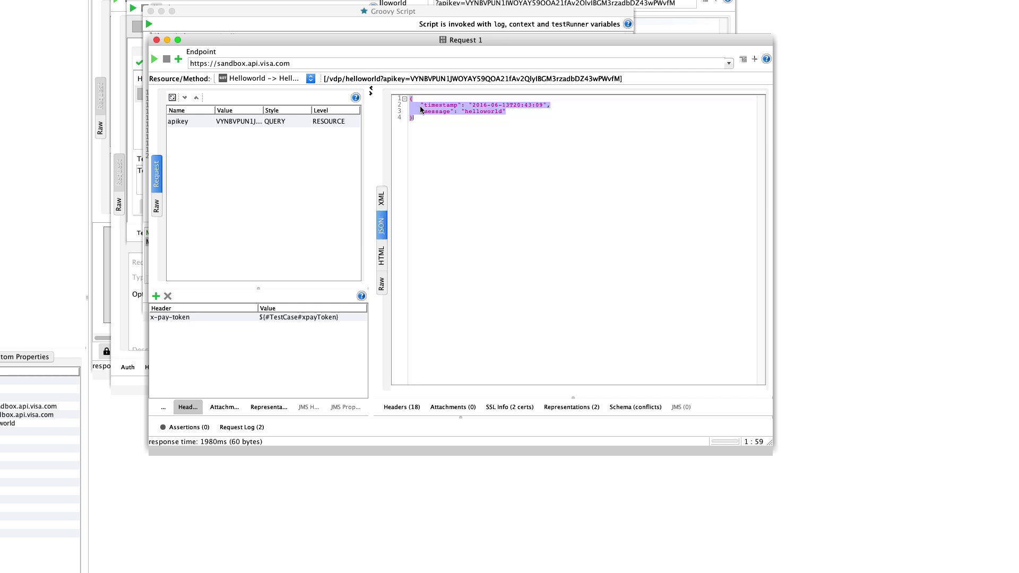
left_click(437, 124)
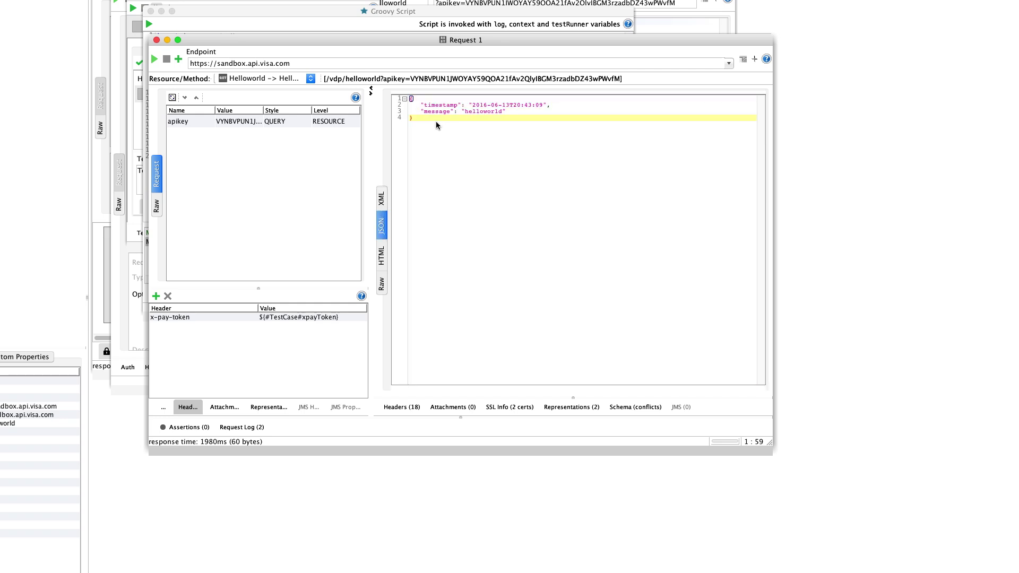